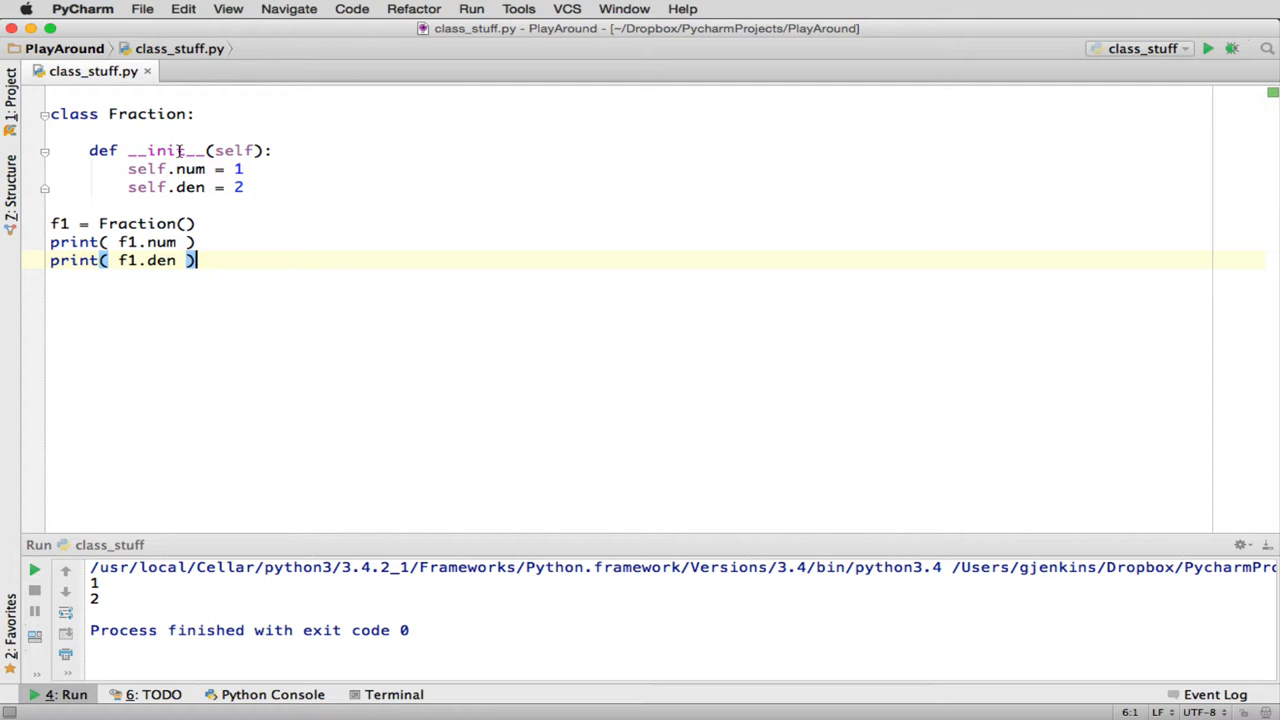
Add print(f1) below the existing prints and run class_stuff to see the default object address output
click(248, 187)
click(196, 261)
key(Return)
text(print( f1)
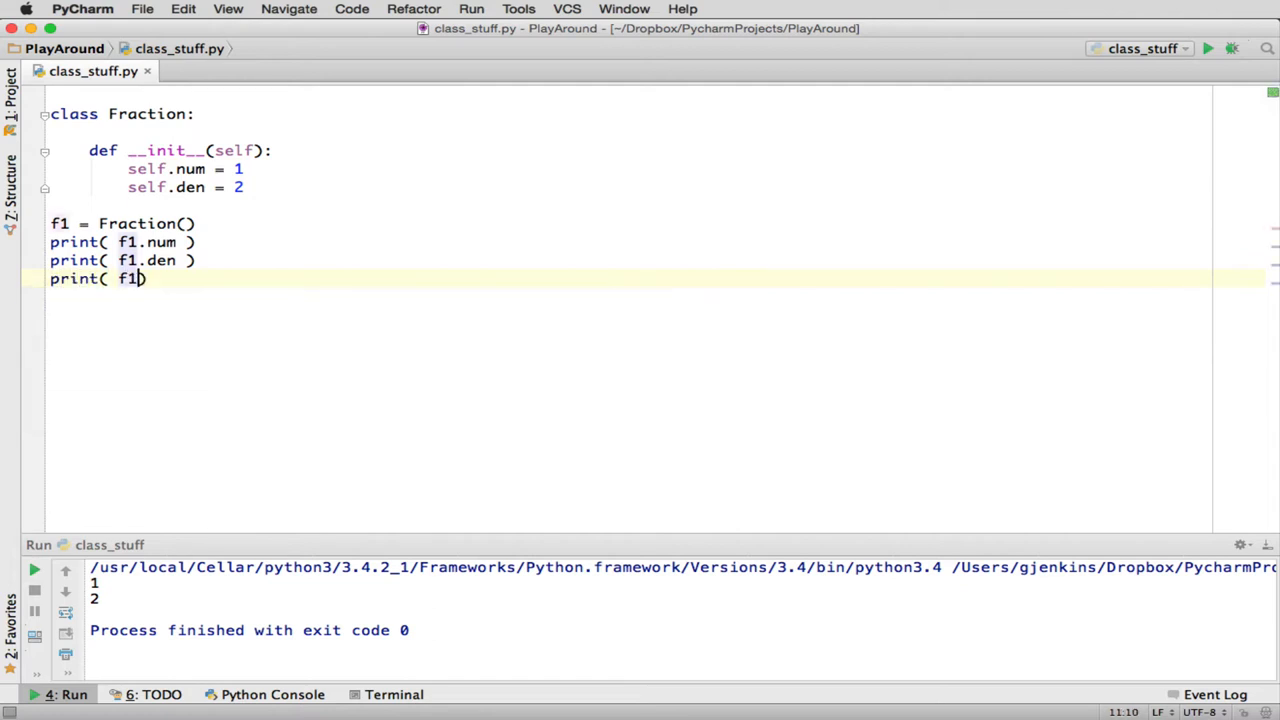
right_click(310, 253)
click(399, 513)
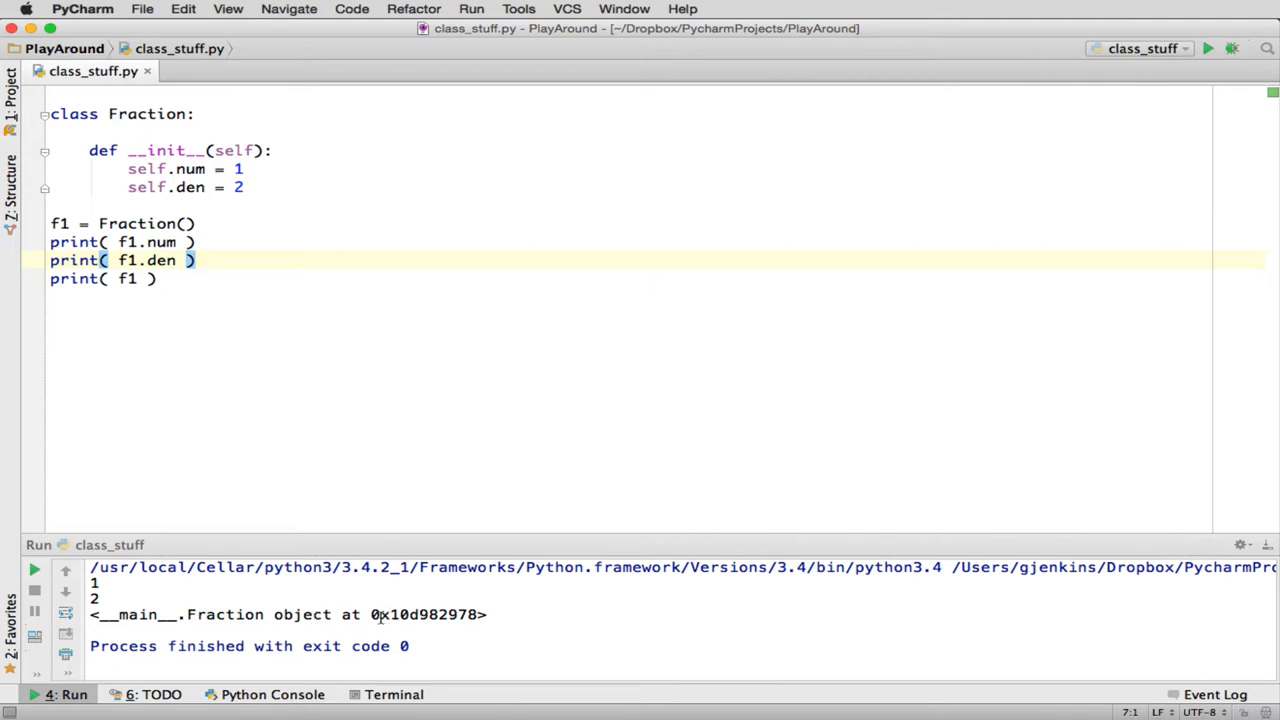
drag(372, 614, 478, 614)
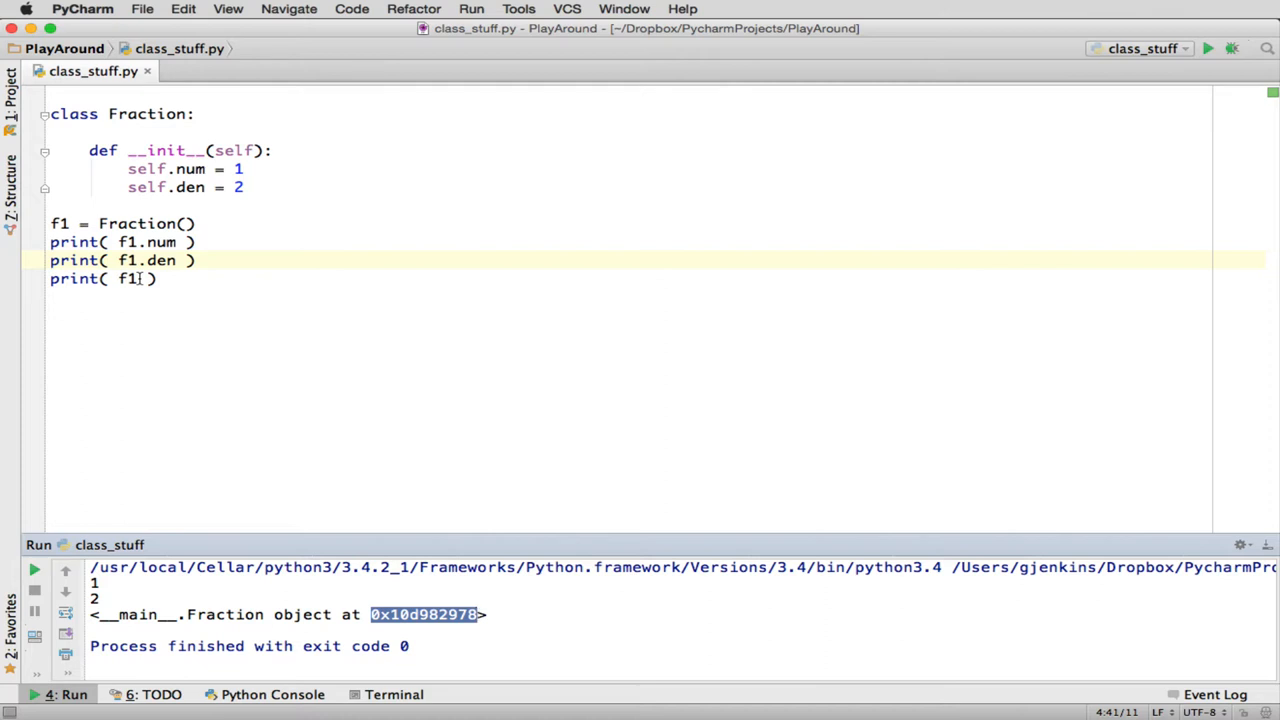
Write __repr__ returning str(self.num) + '/' + str(self.den) after the constructor
click(255, 186)
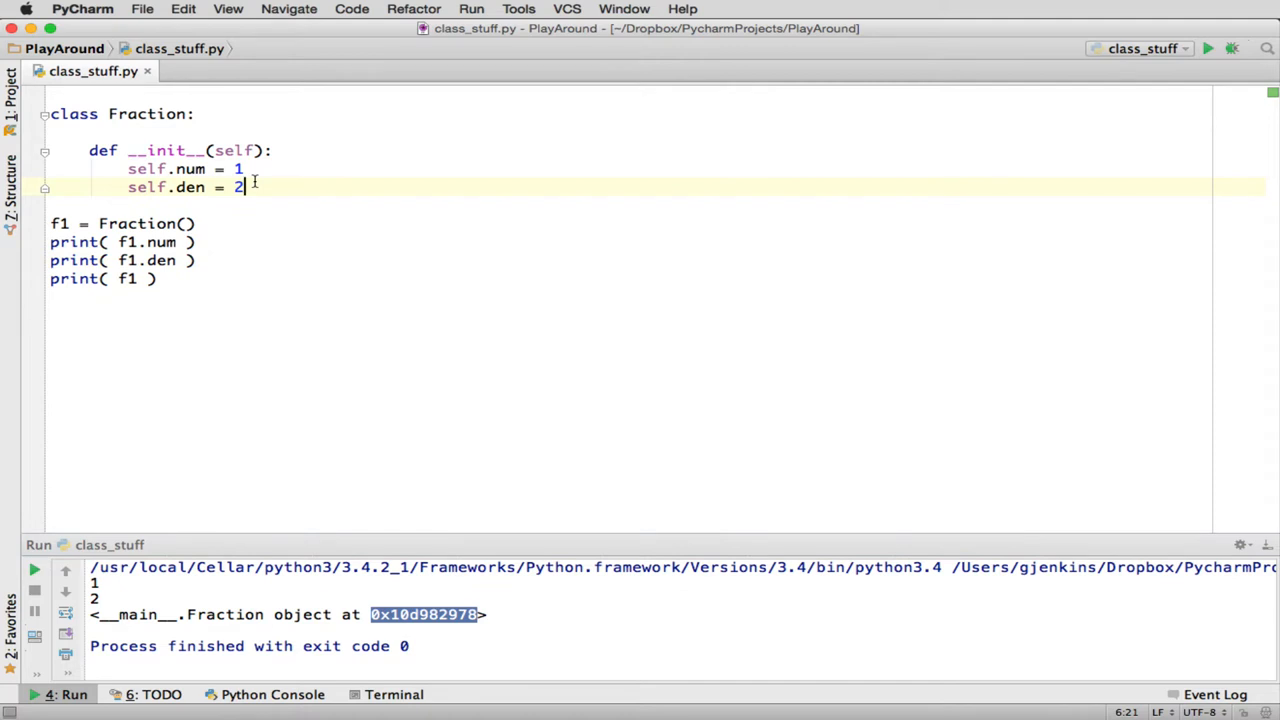
key(Return)
key(Return)
key(shift+Tab)
text(def __r)
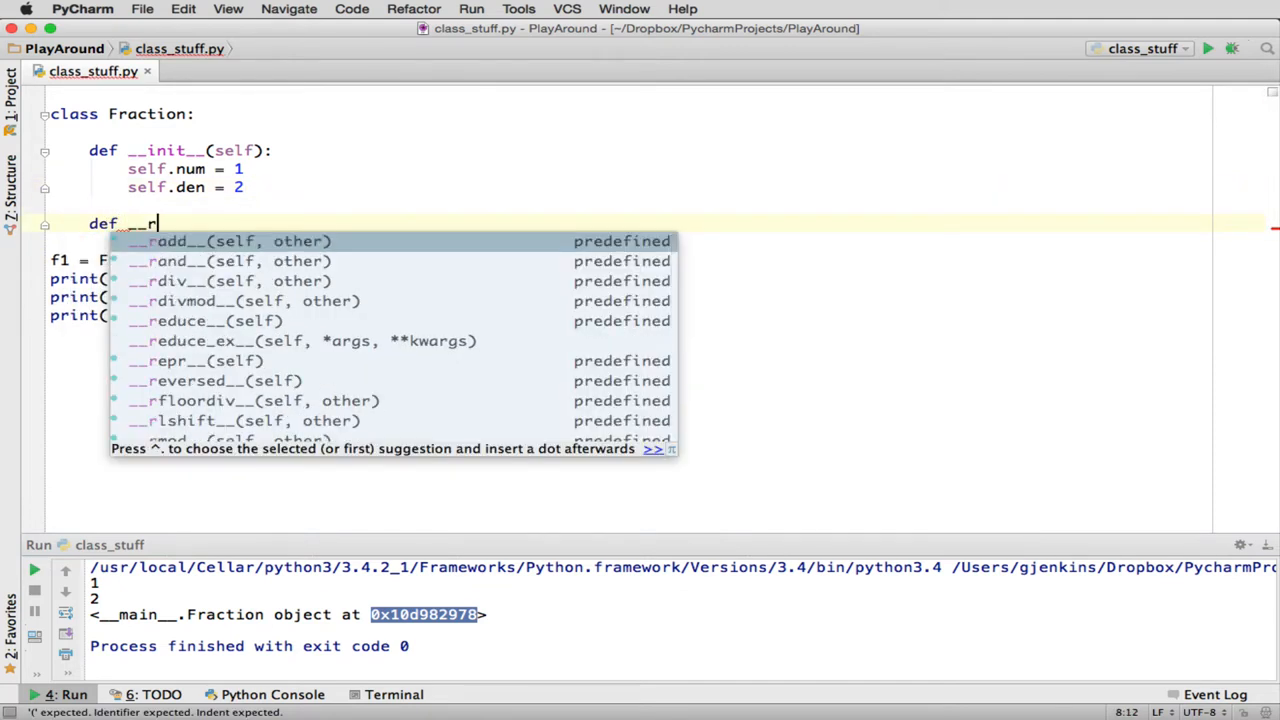
text(epr)
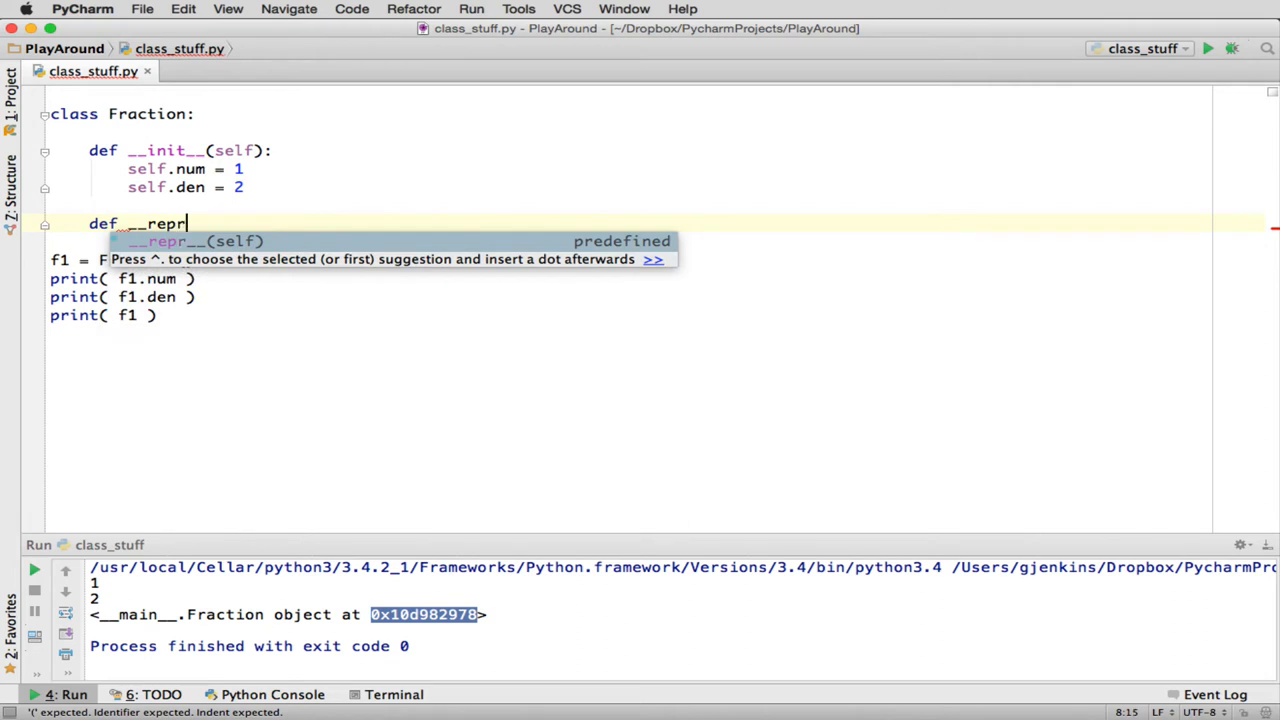
text(__(self))
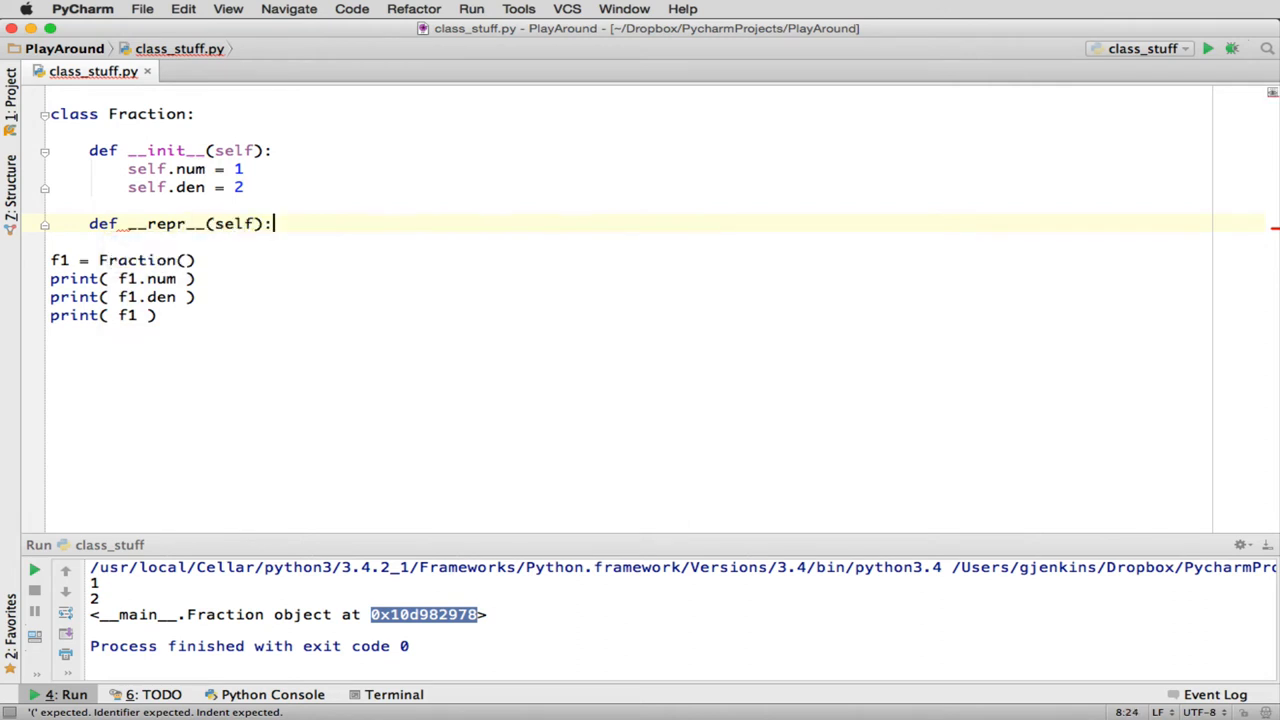
text(:)
key(Return)
text(re)
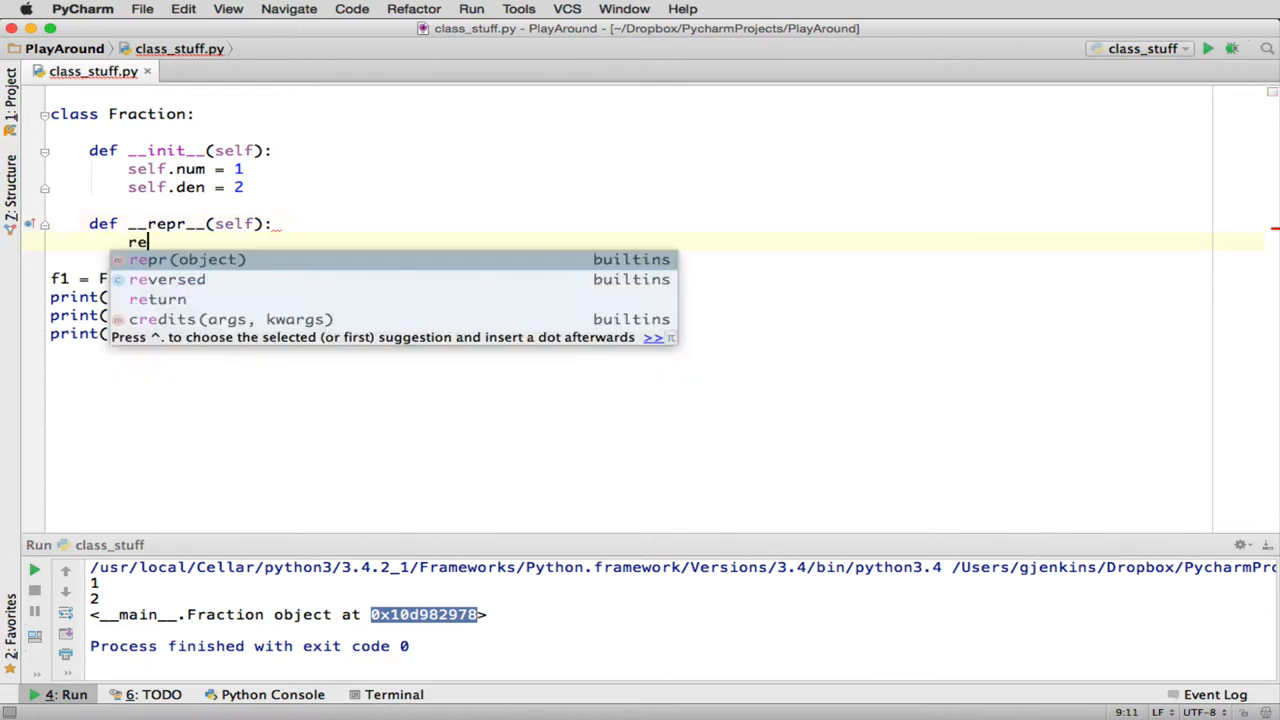
text(turn)
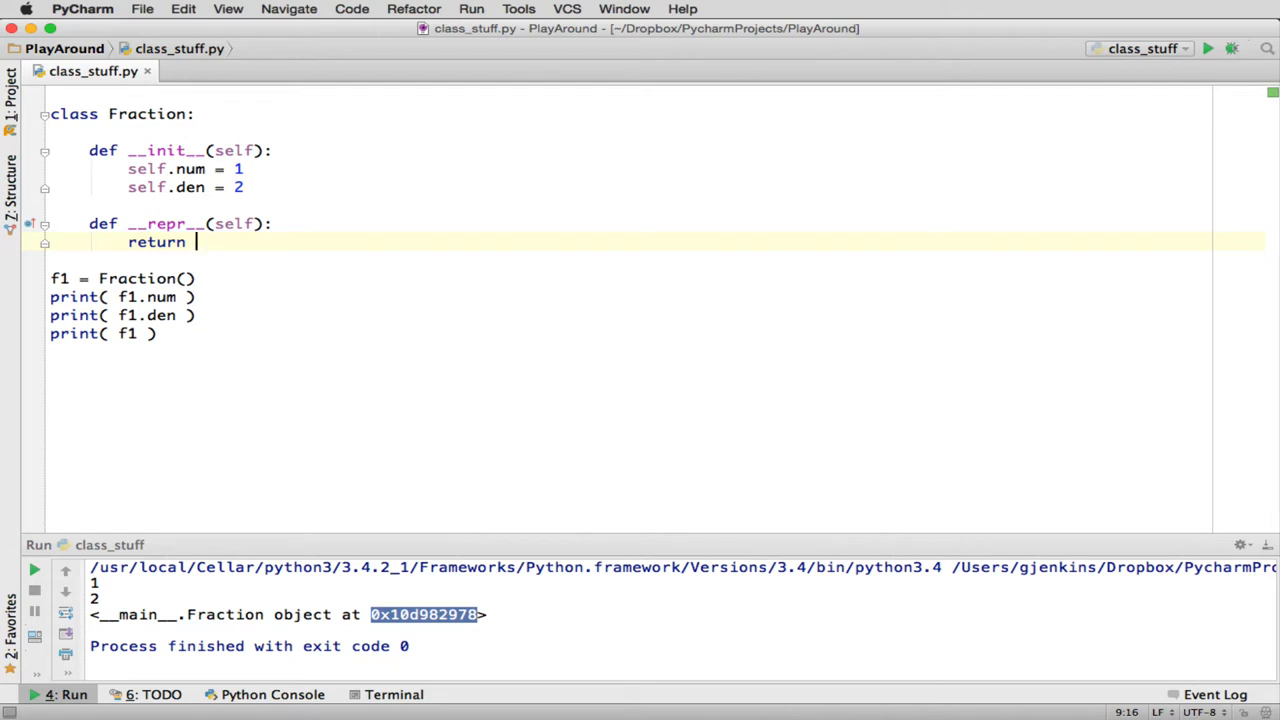
text(str(se)
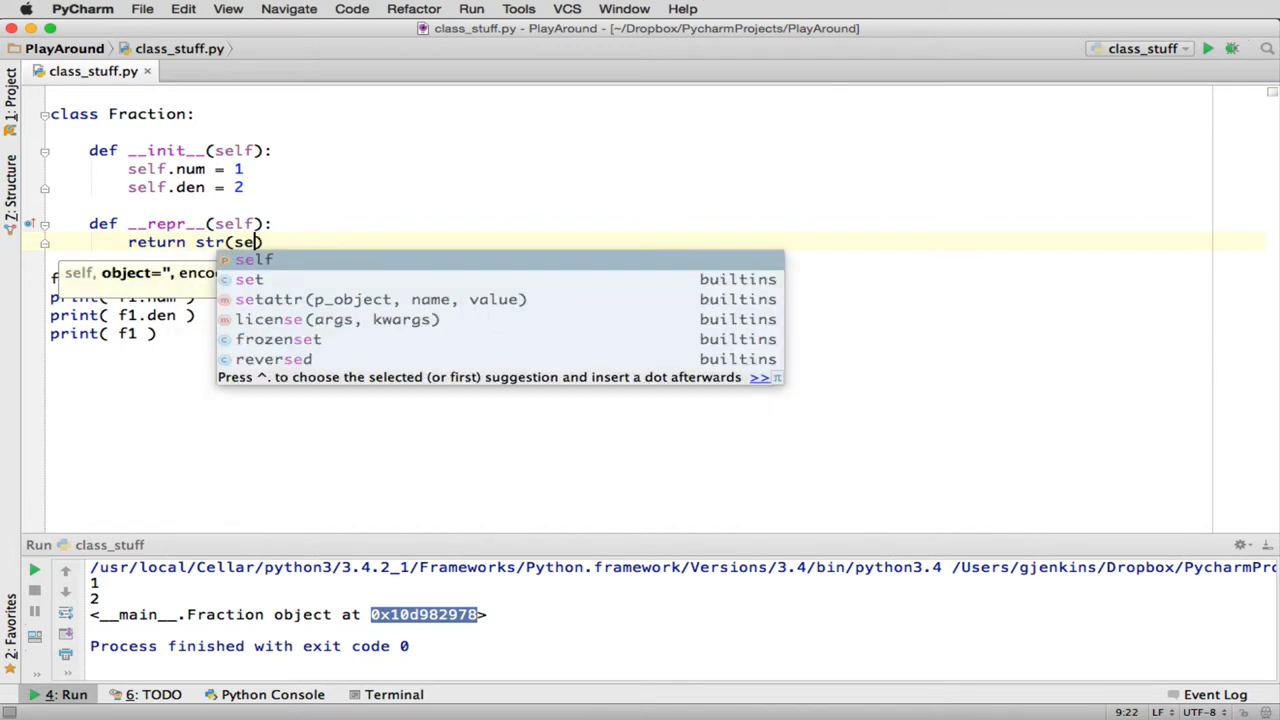
text(lf.nim)
key(BackSpace)
text(,)
key(BackSpace)
key(BackSpace)
text(um)
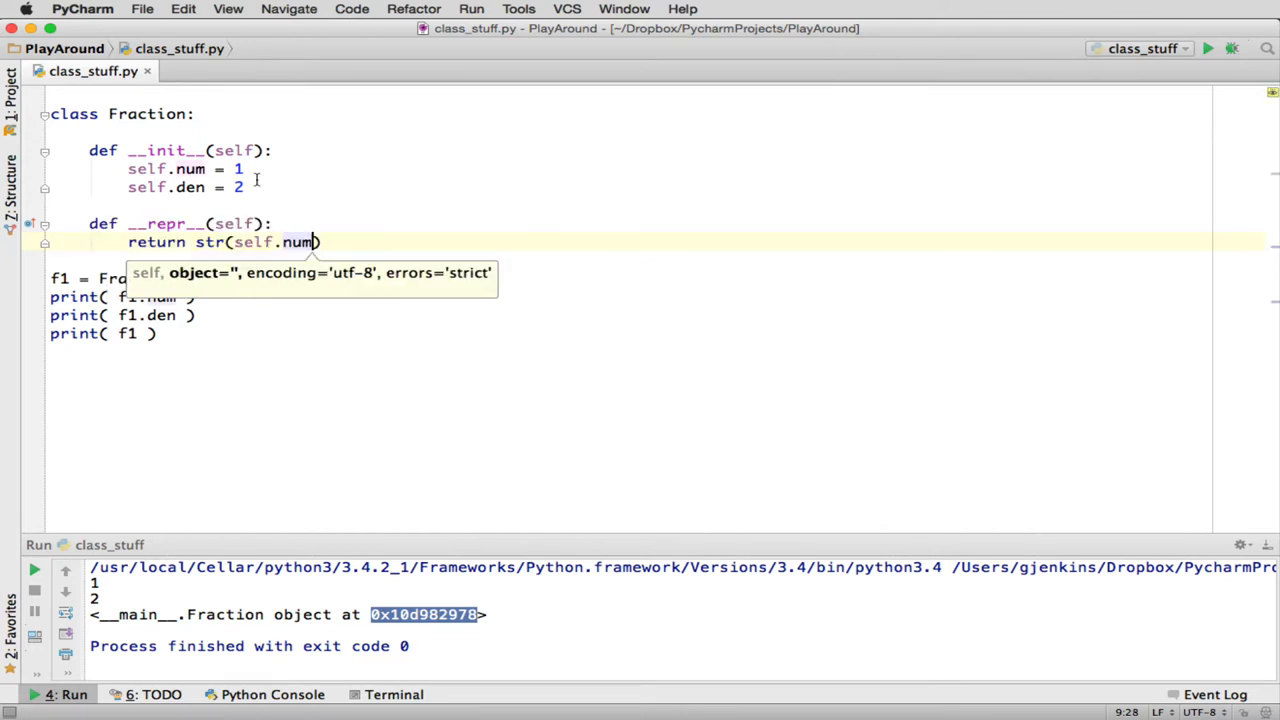
text() )
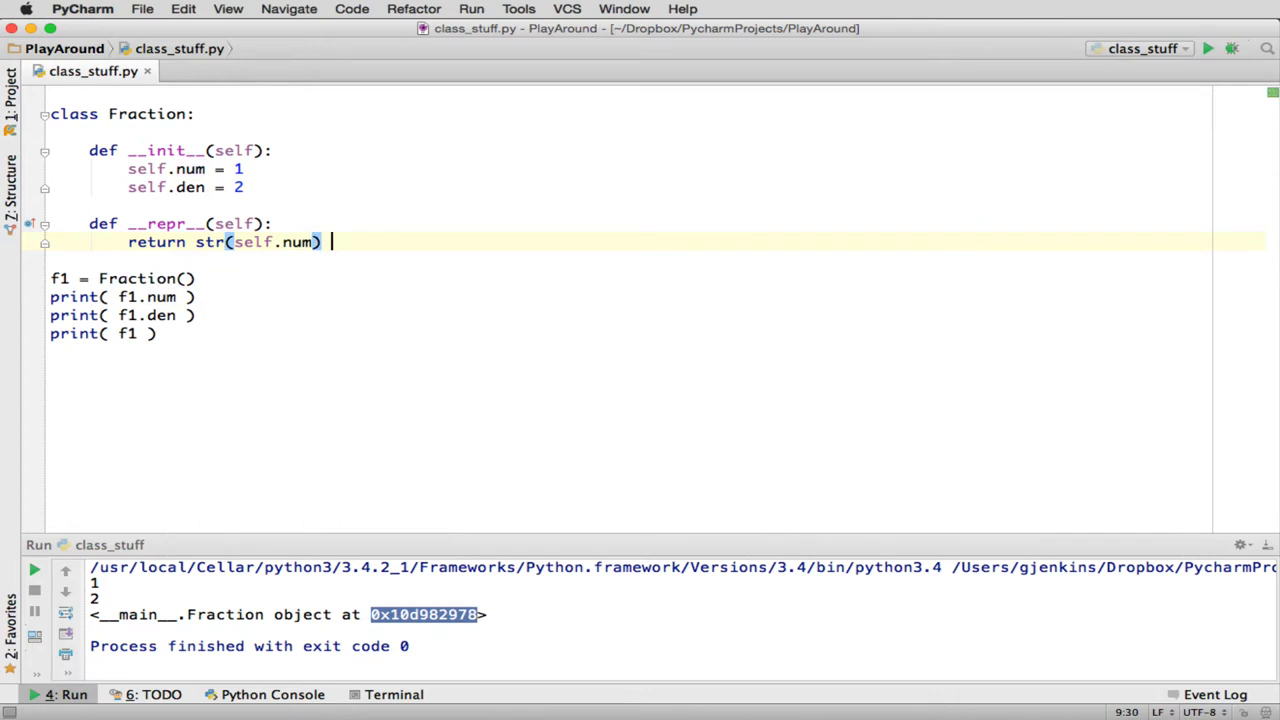
text(+ )
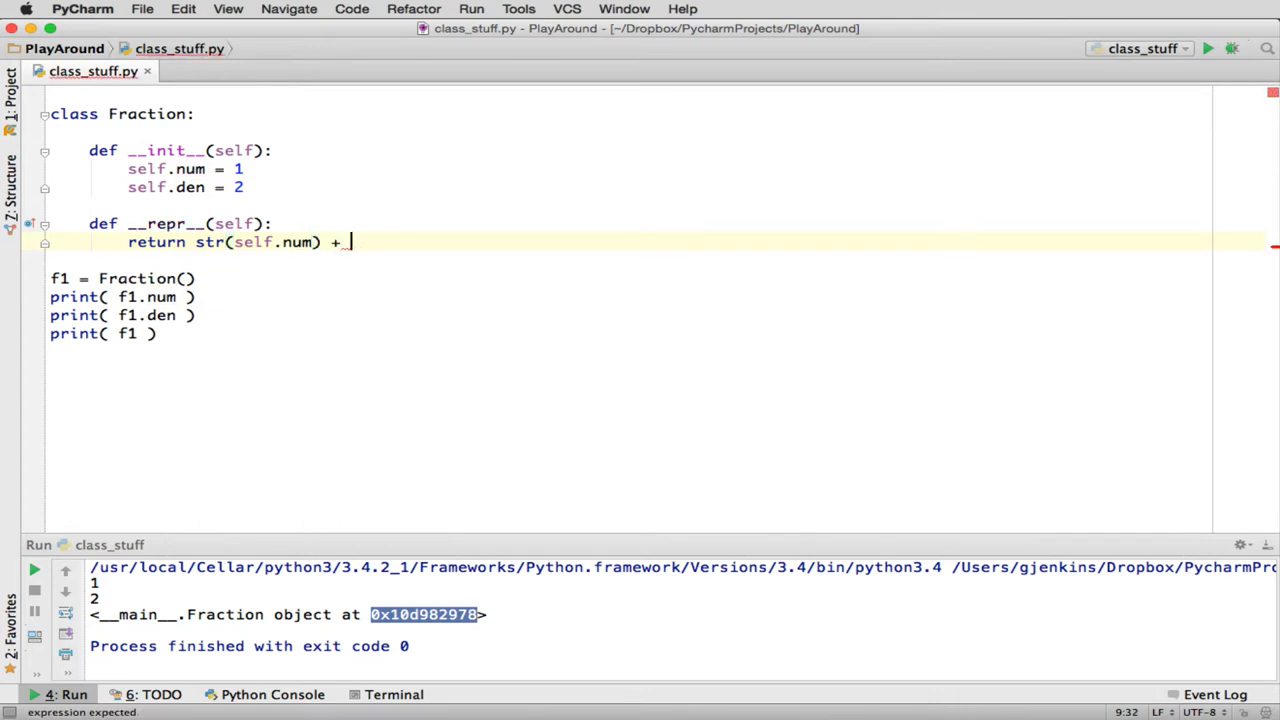
text('/' )
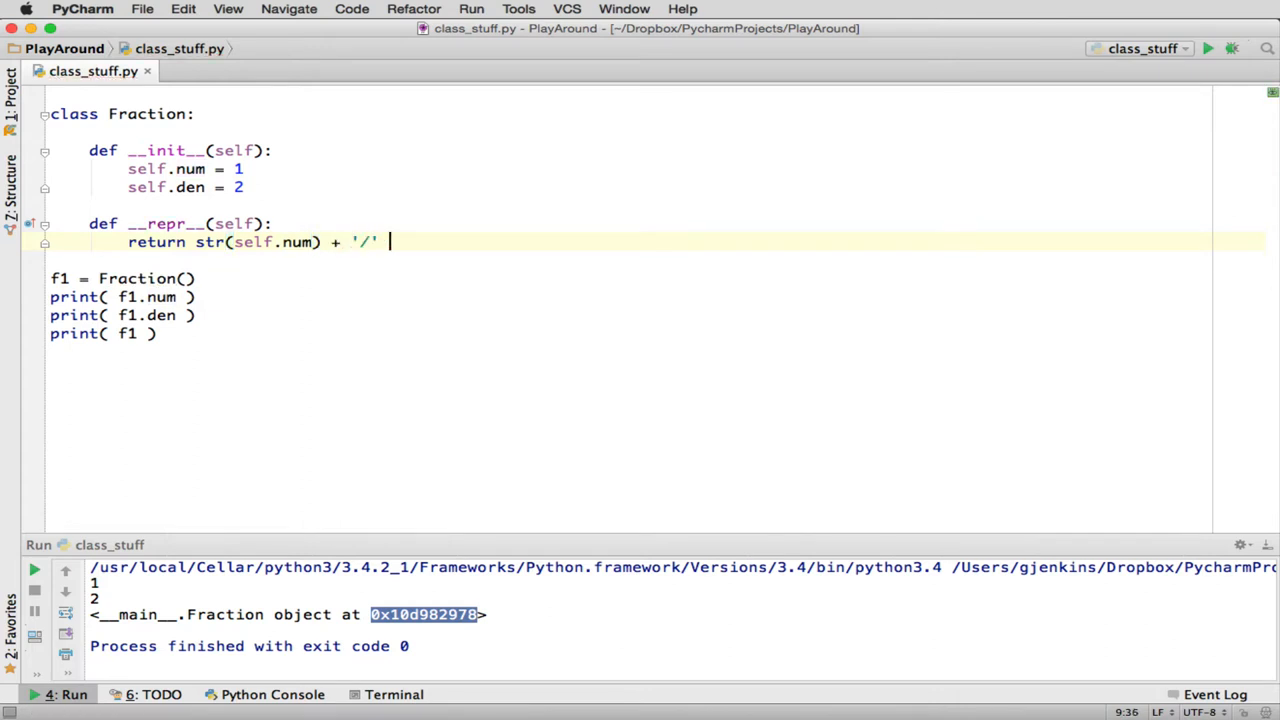
text(+ )
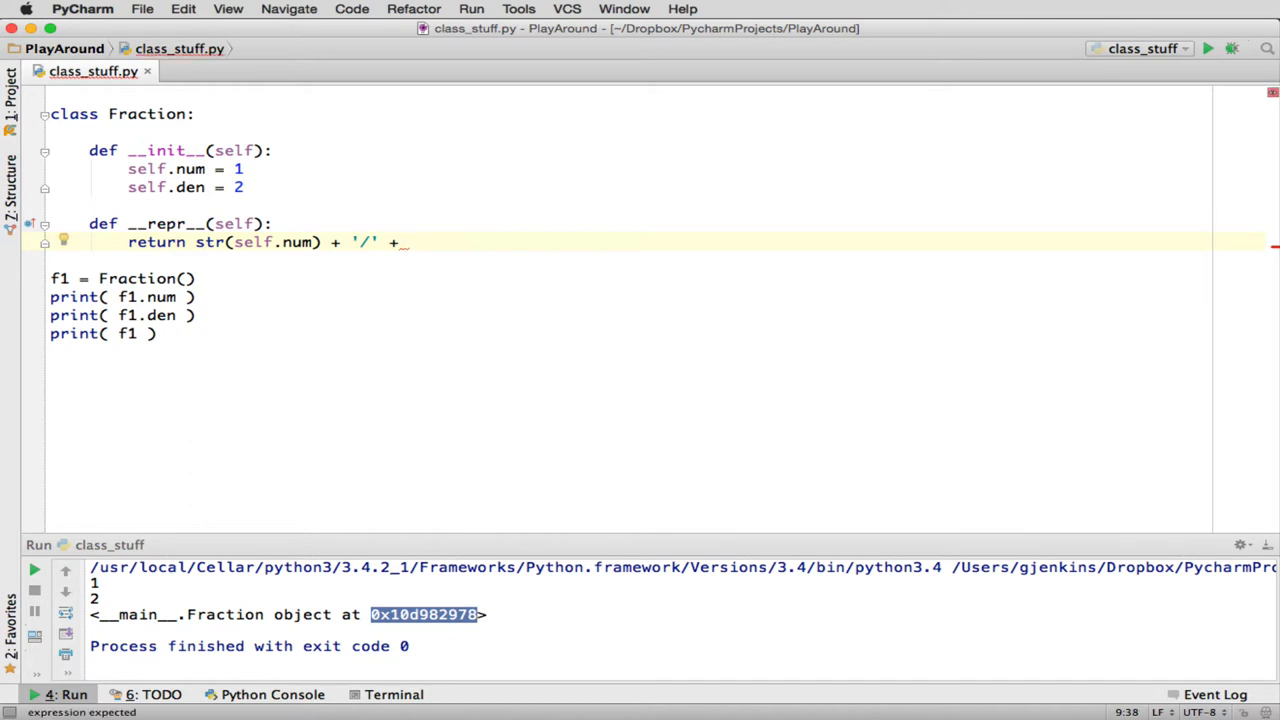
text(str(self.den)
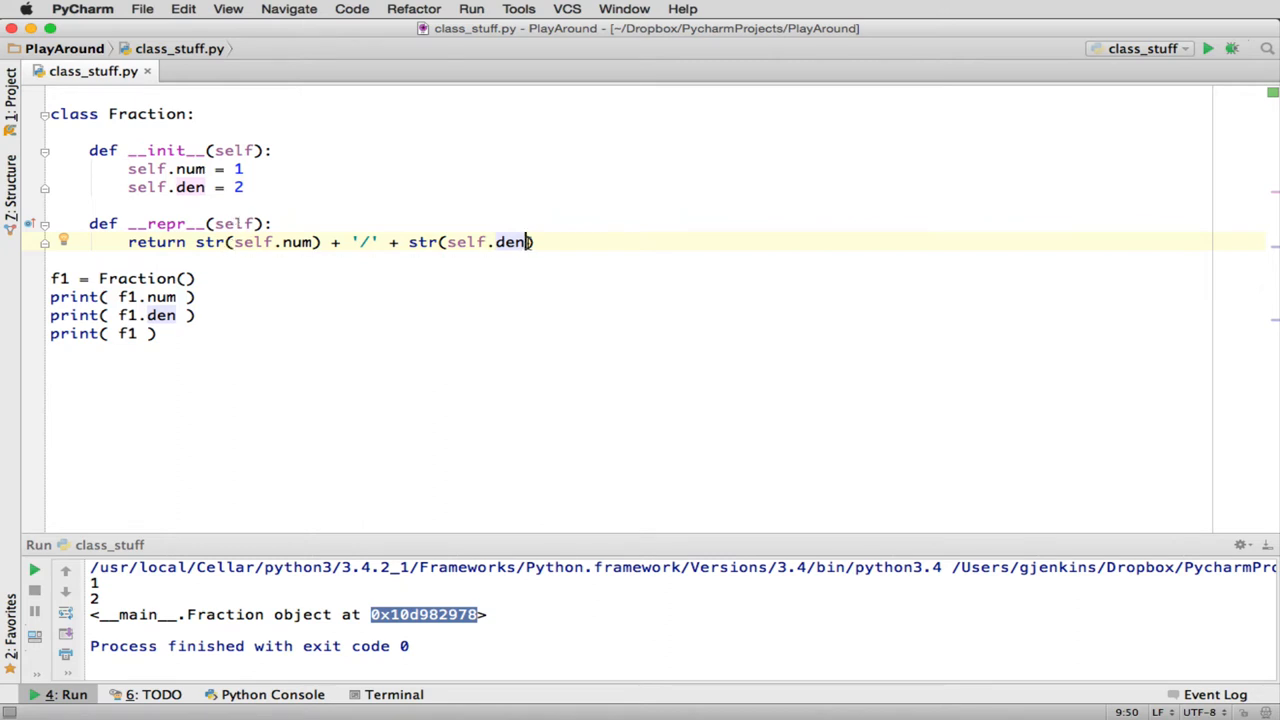
Run class_stuff so printing f1 now shows 1/2, then head back toward the browser
click(540, 242)
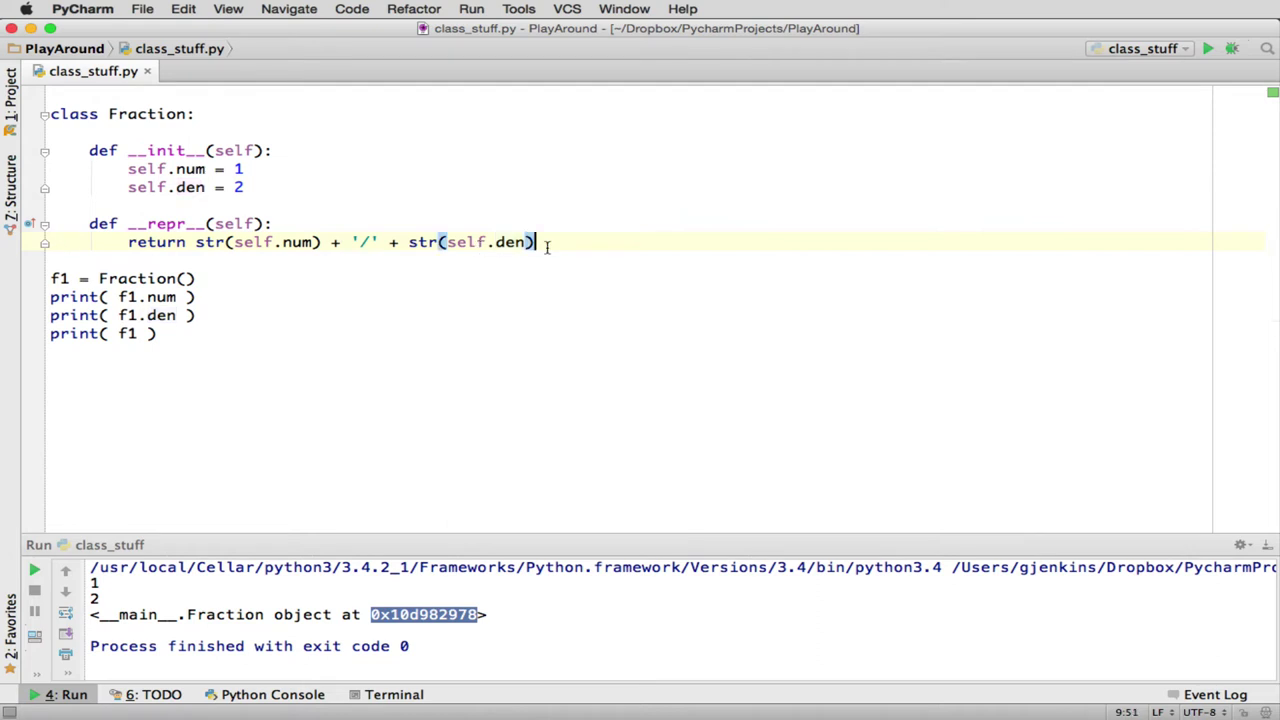
right_click(447, 294)
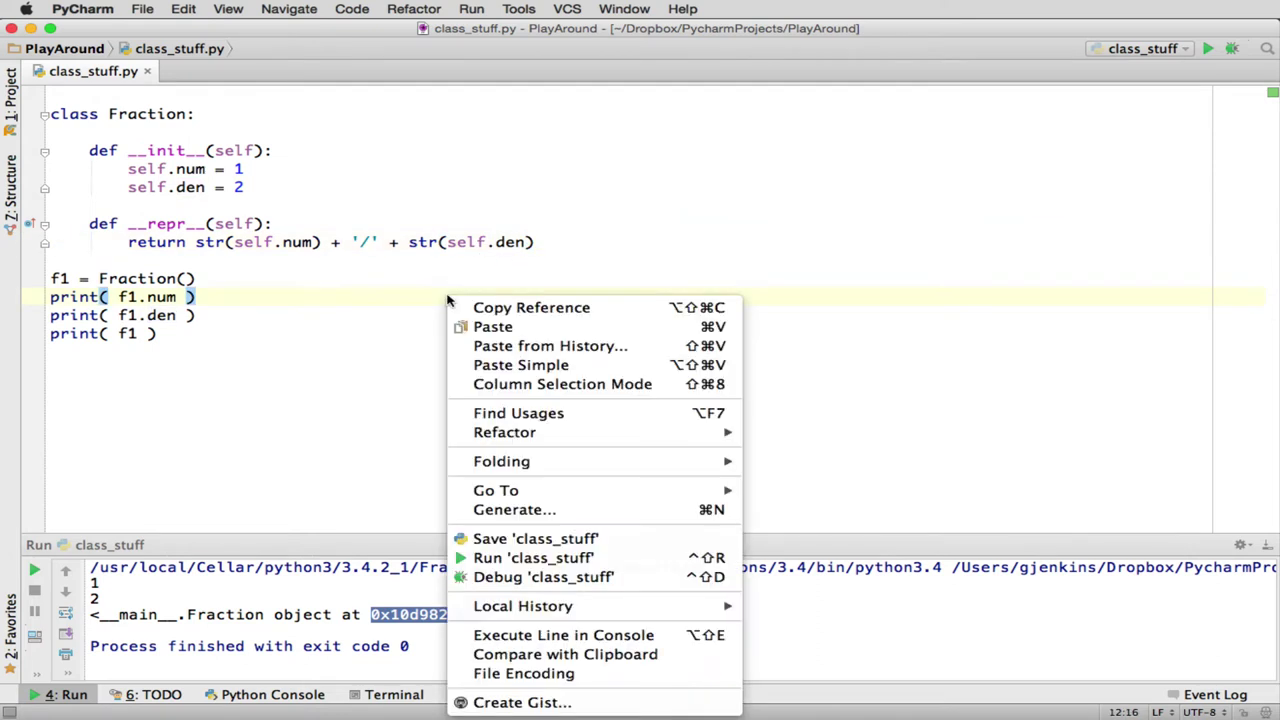
click(514, 558)
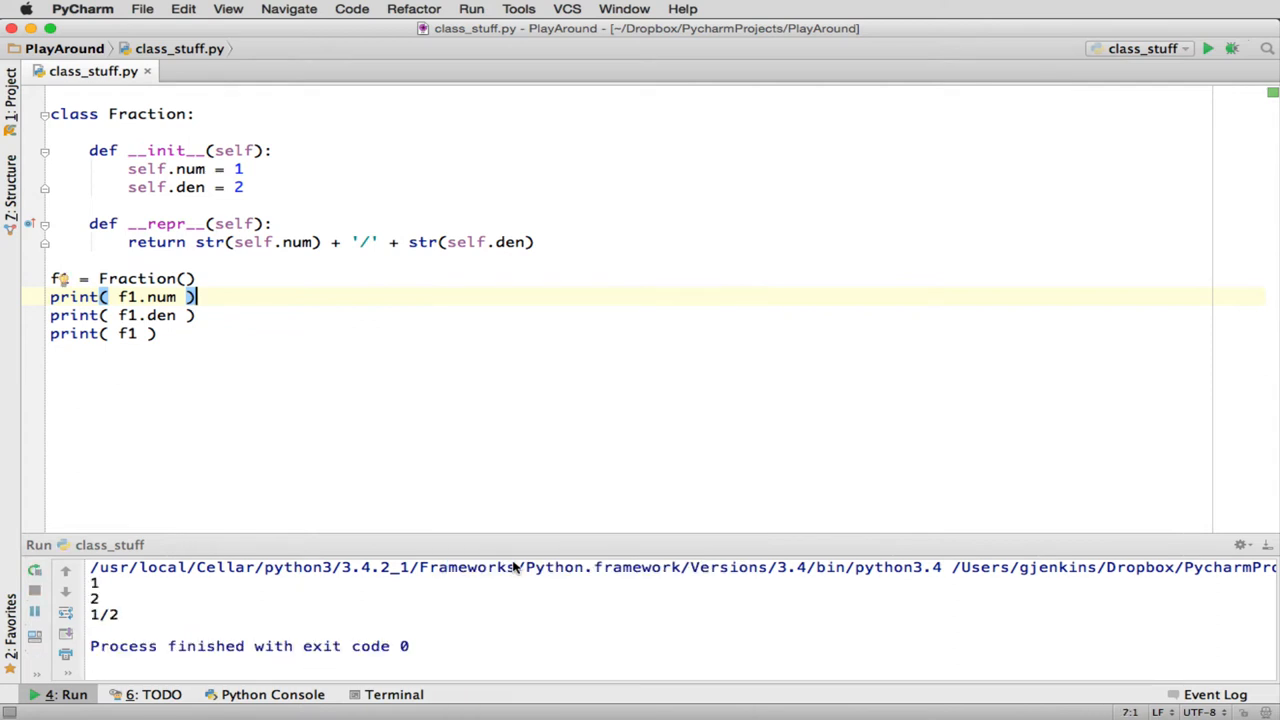
click(298, 364)
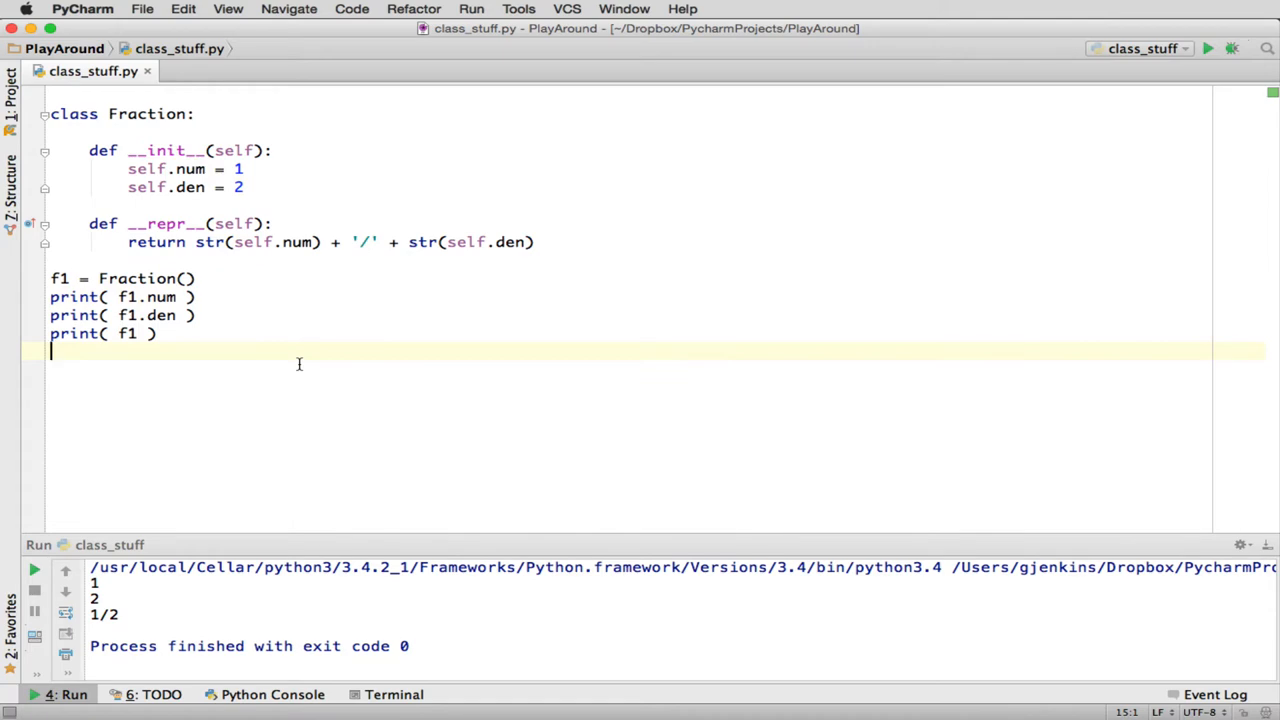
key(super+Tab)
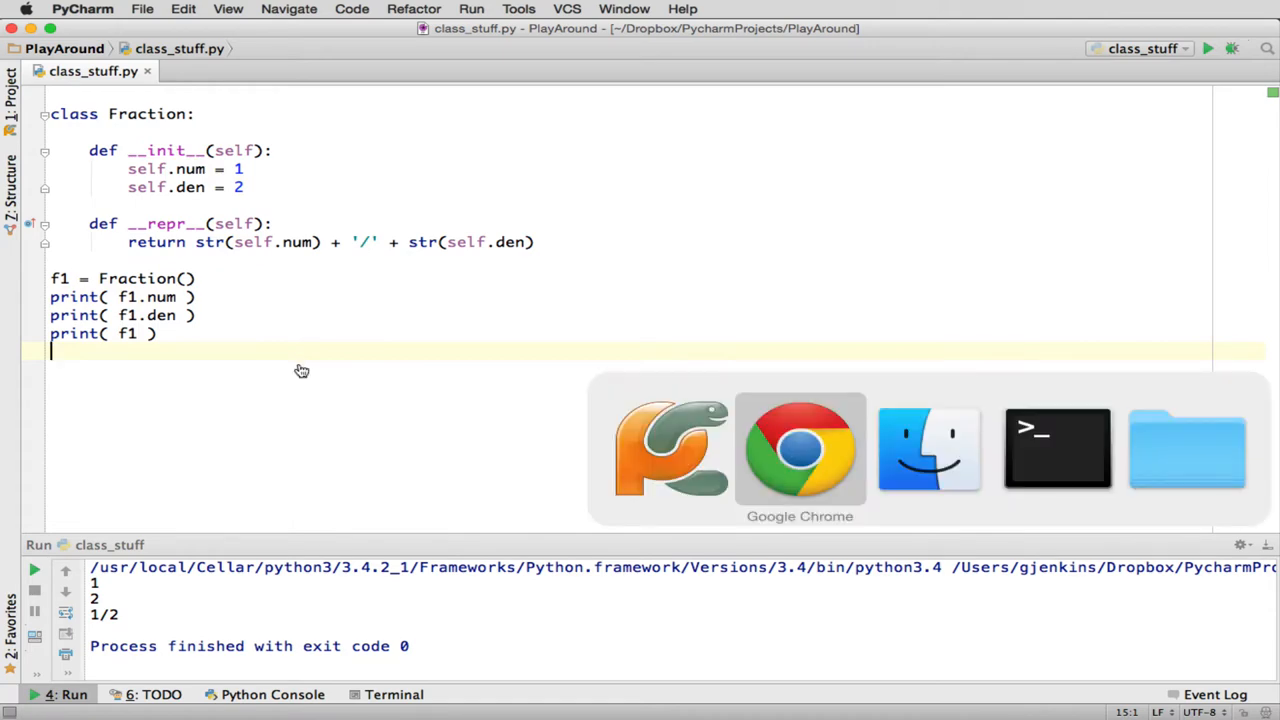
key(super+Tab)
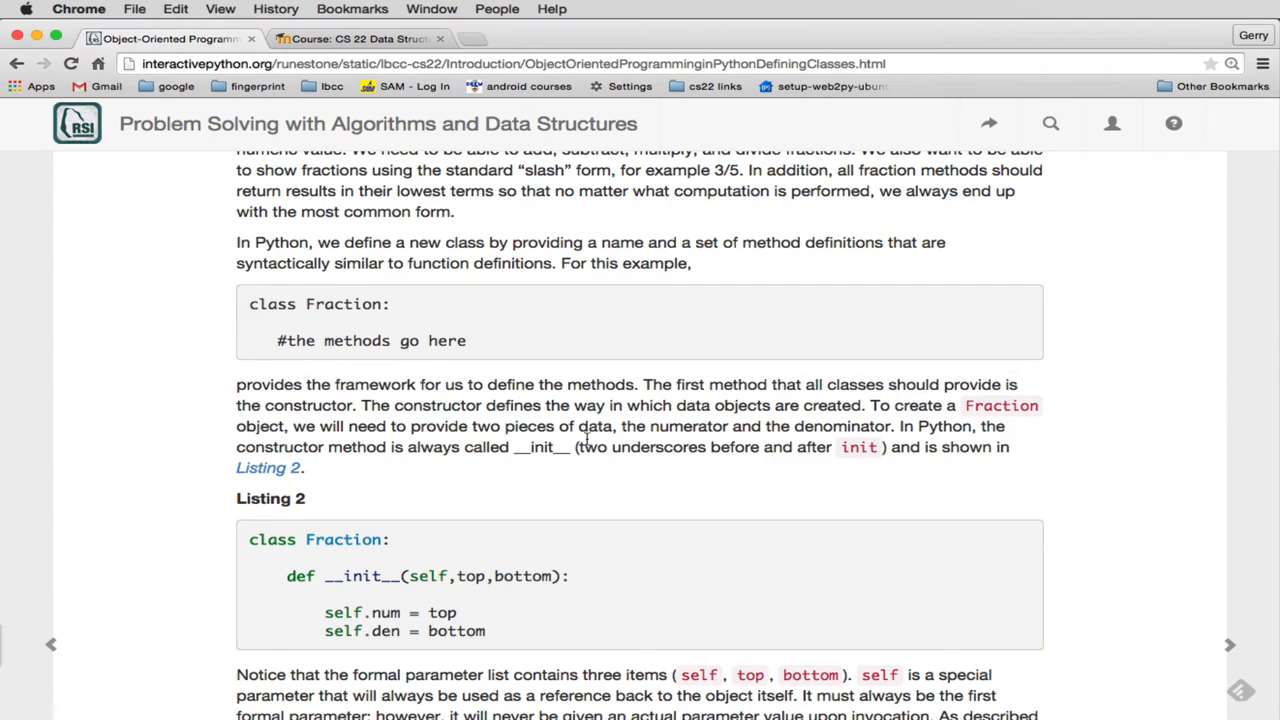
scroll(588, 440, down, 4)
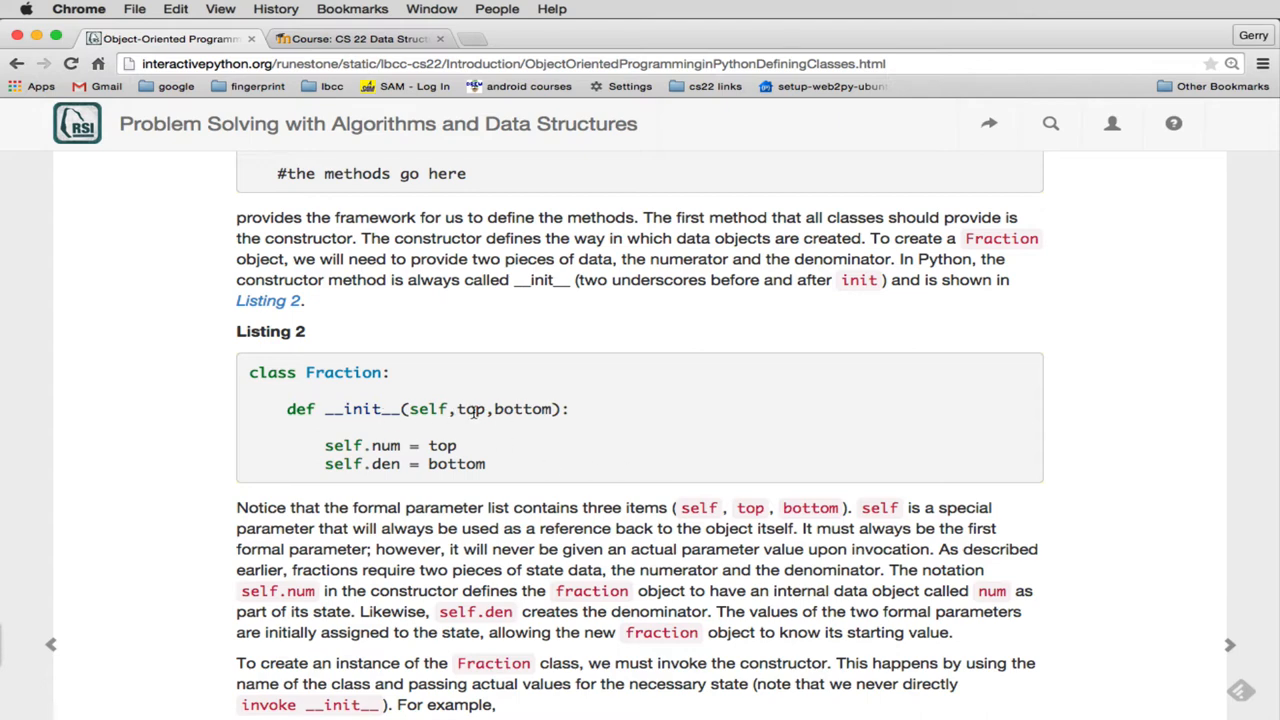
key(super+Tab)
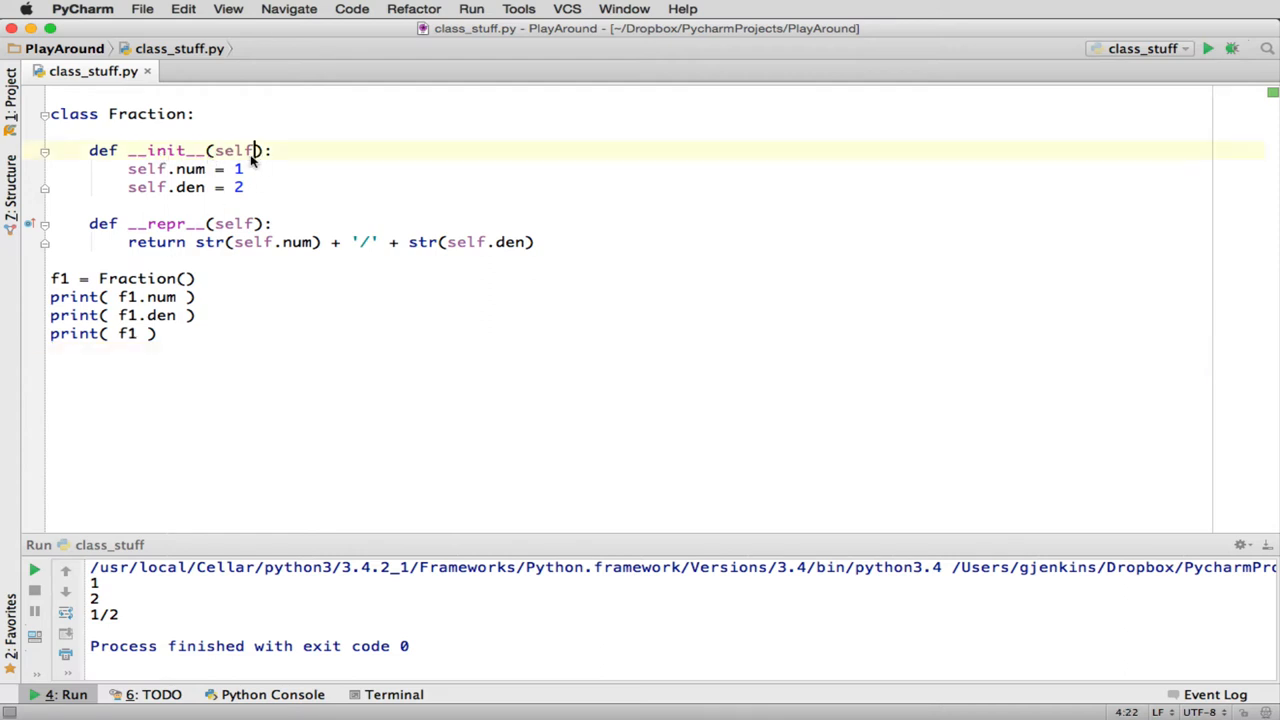
Make the constructor take top and bottom and assign them to num and den
click(254, 151)
text(,)
text(top)
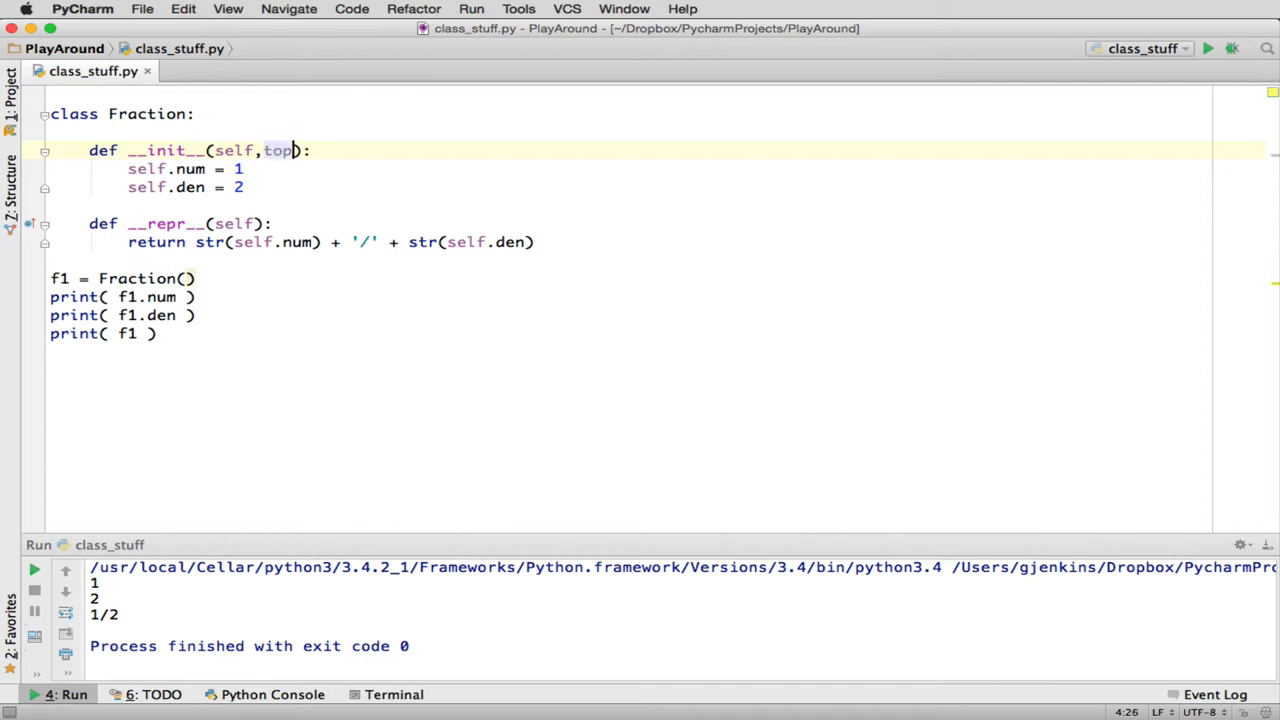
text(, bottom)
click(262, 169)
key(BackSpace)
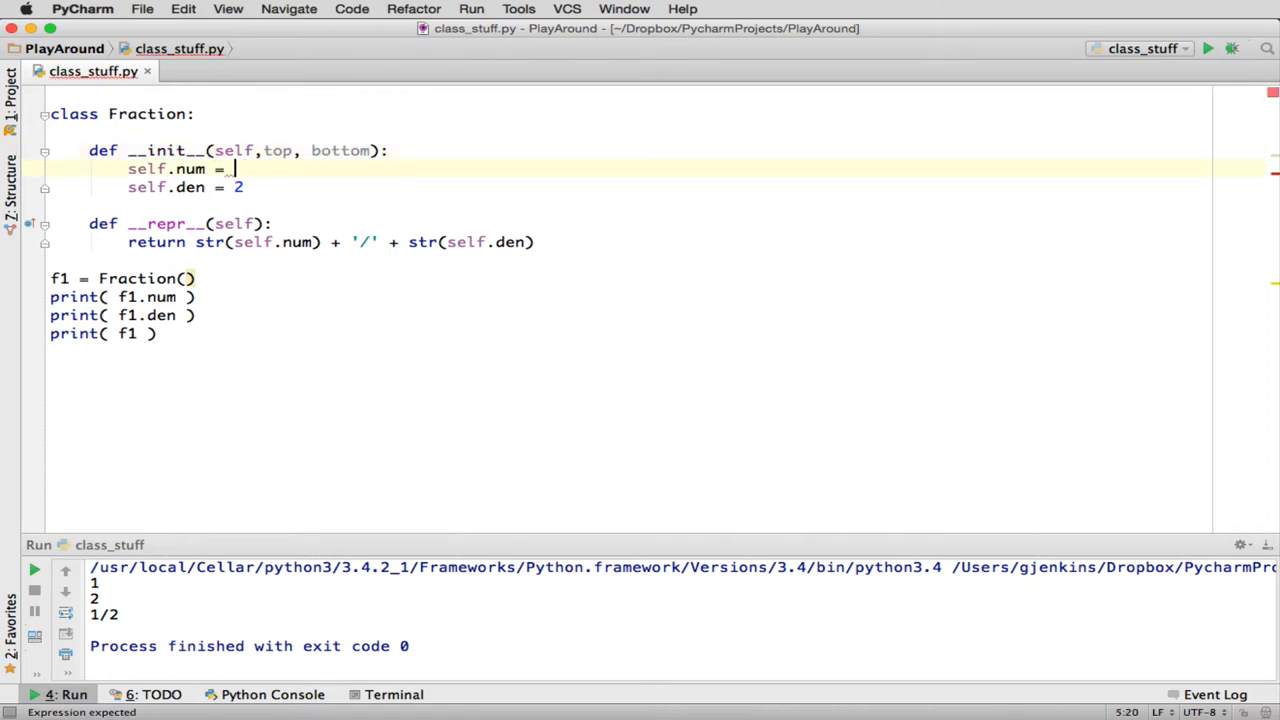
text(top)
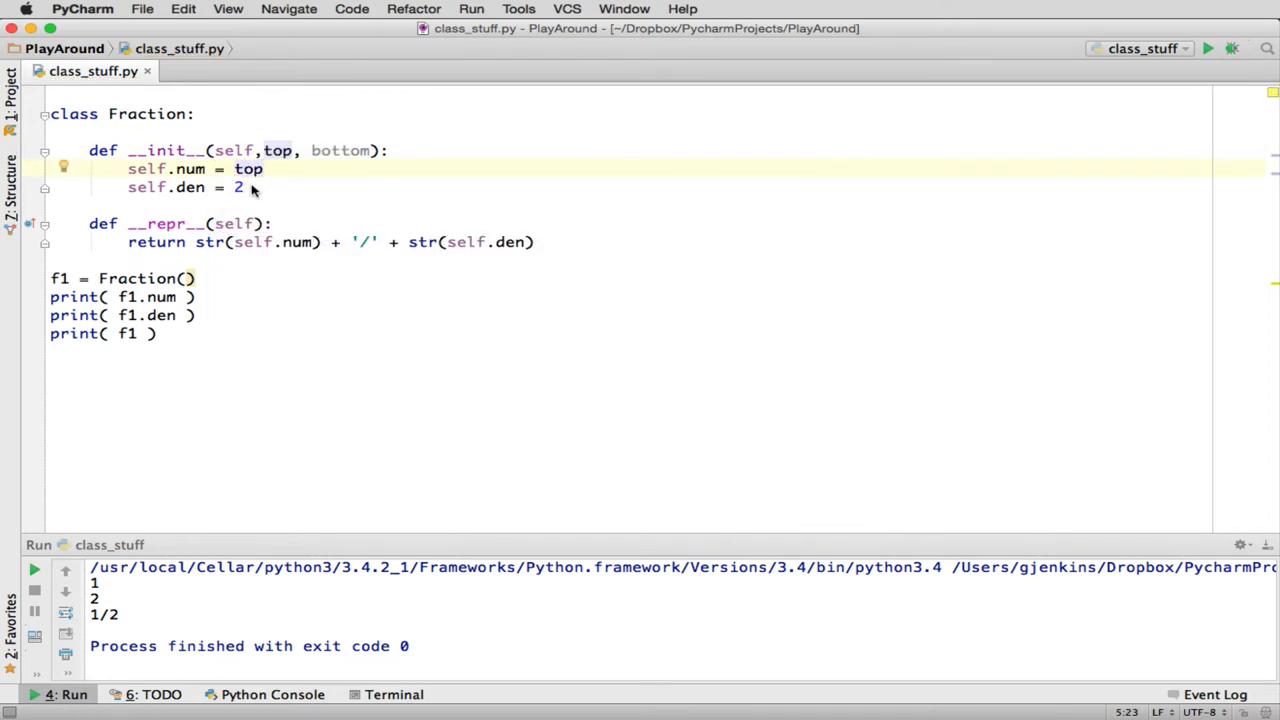
double_click(240, 188)
text(bottom)
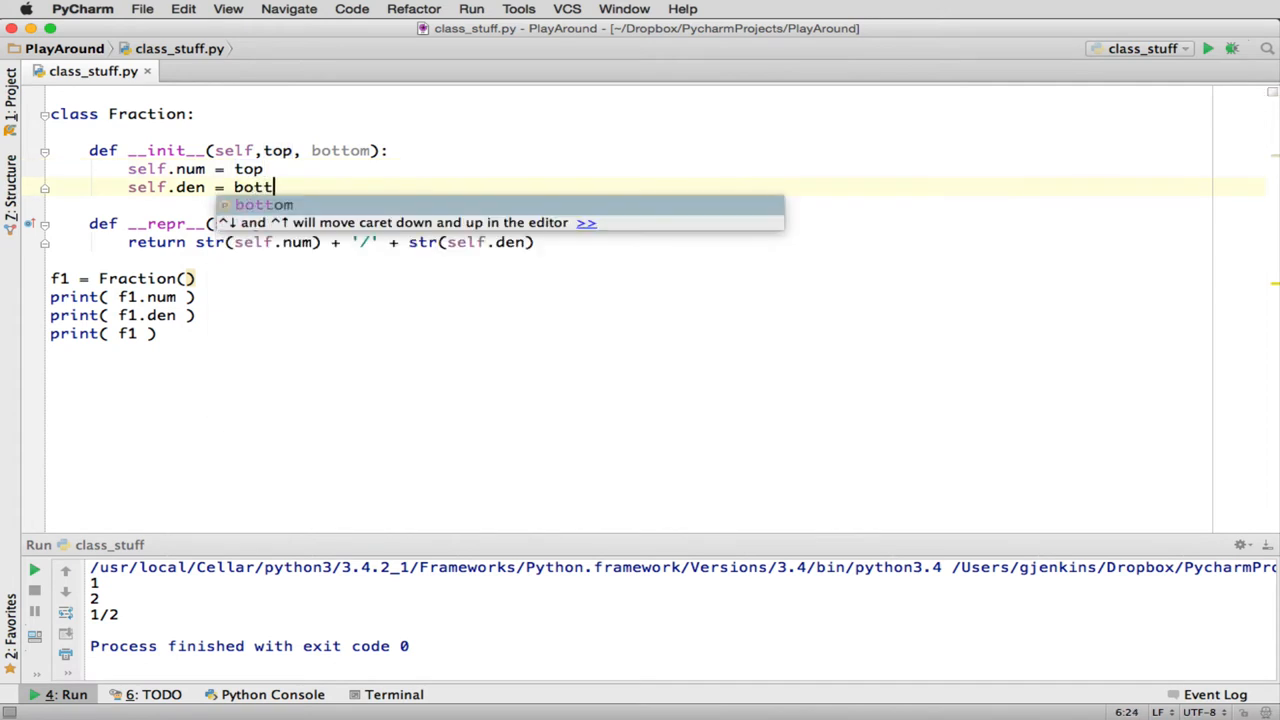
Create f1 as Fraction(2,3) and rerun so the output shows 2, 3 and 2/3
click(192, 297)
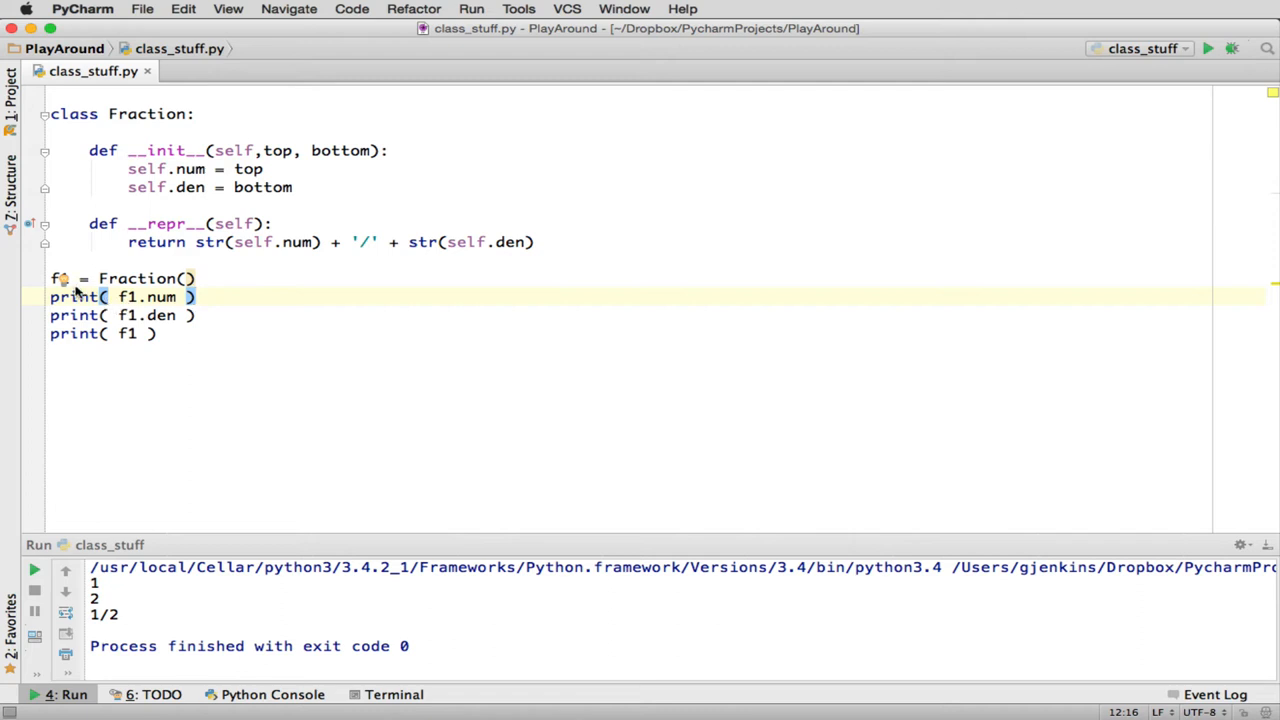
click(186, 278)
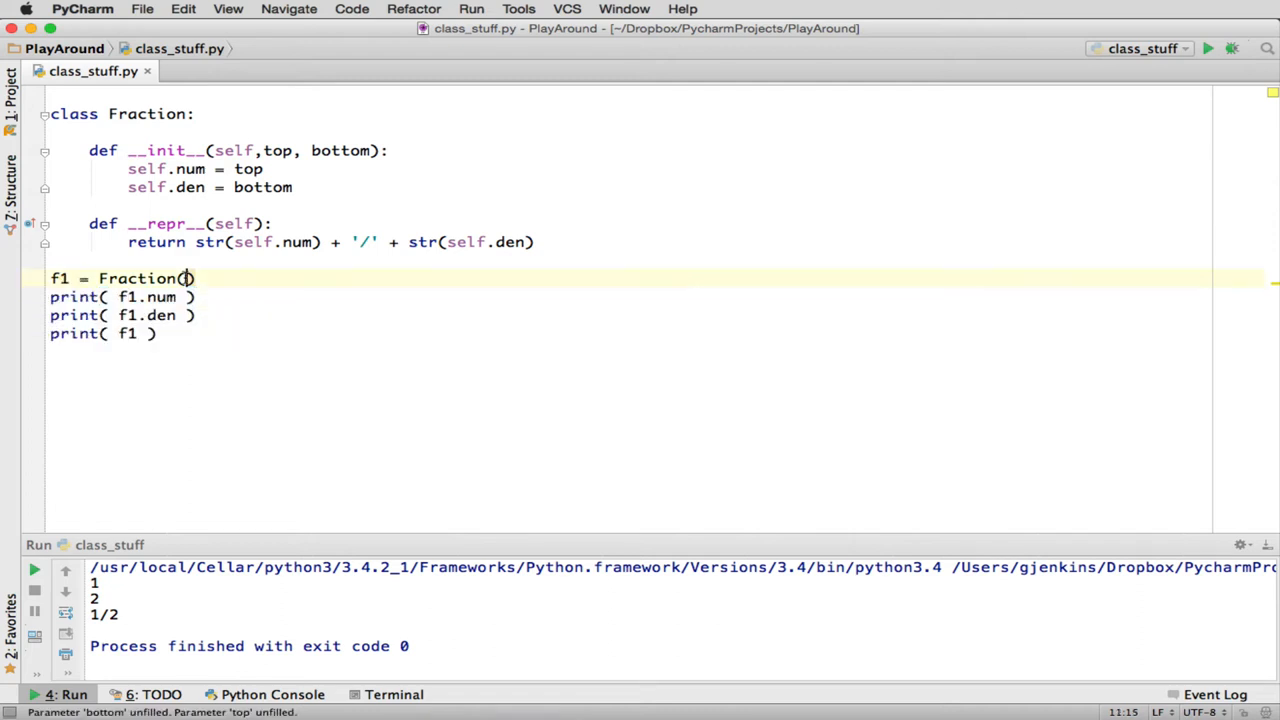
text(2,3)
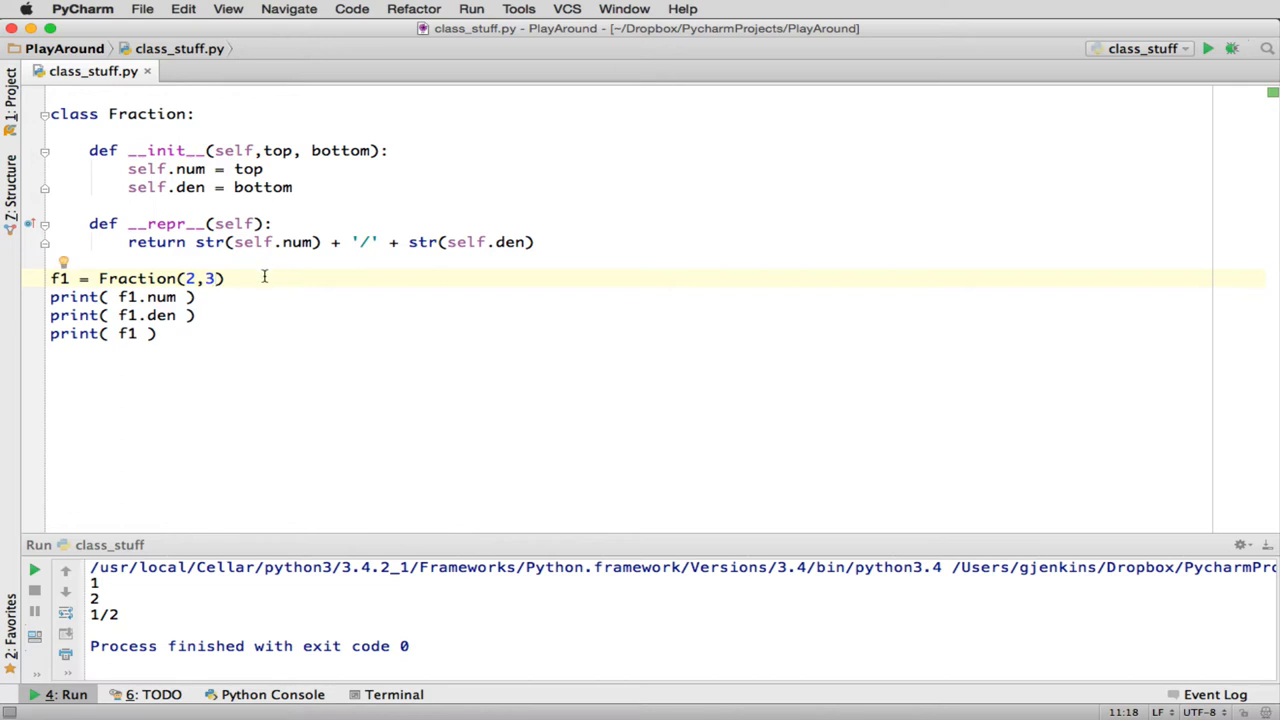
right_click(264, 277)
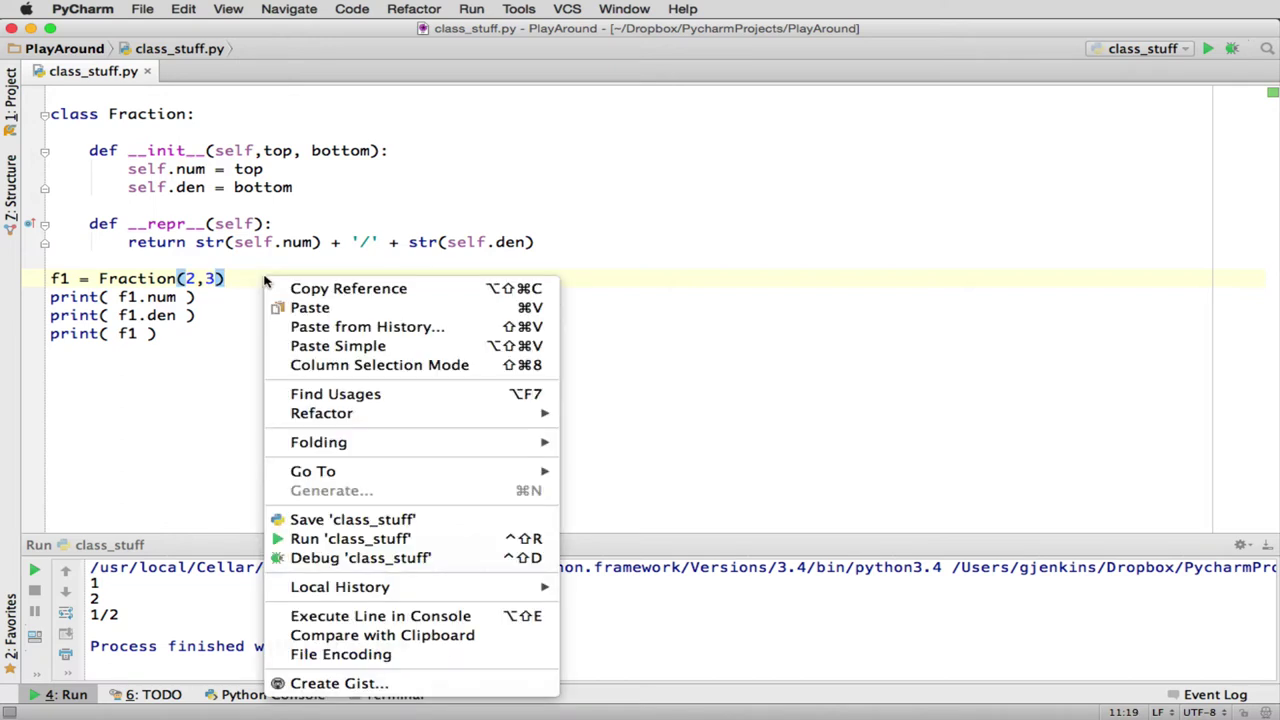
click(424, 531)
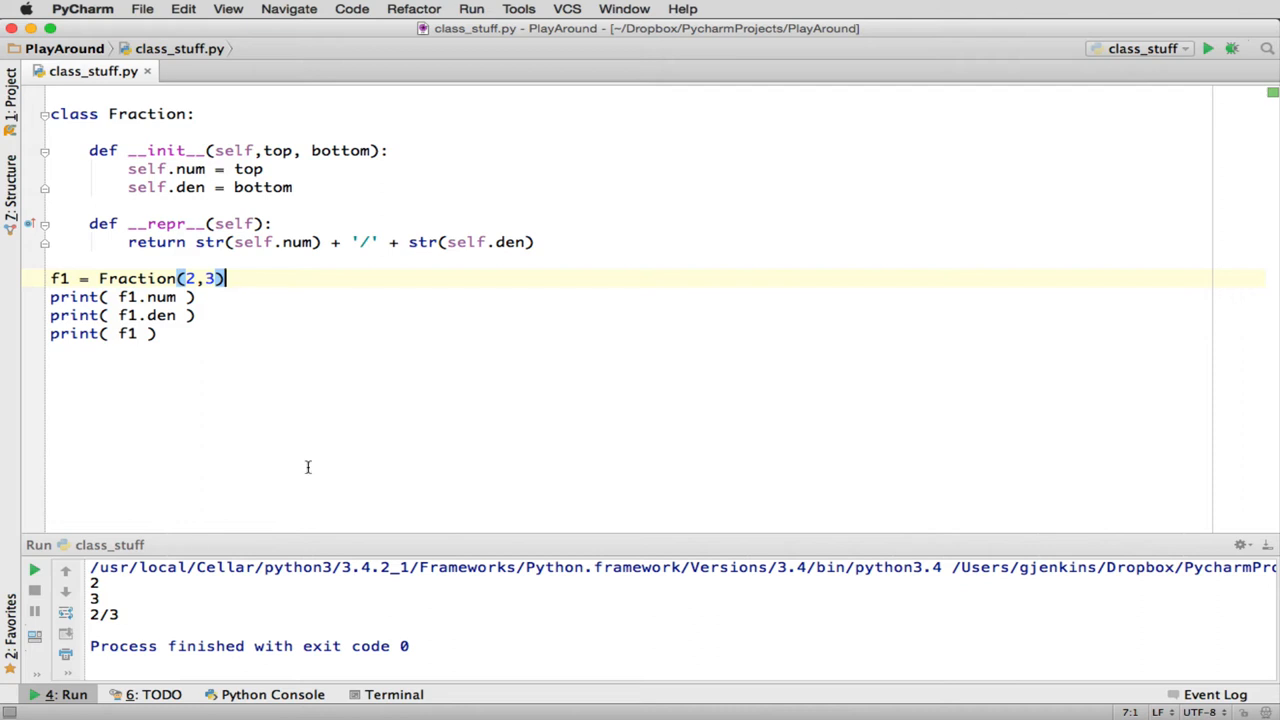
Add s = str(f1) after print(f1.den) and change the last print to print(s)
click(557, 245)
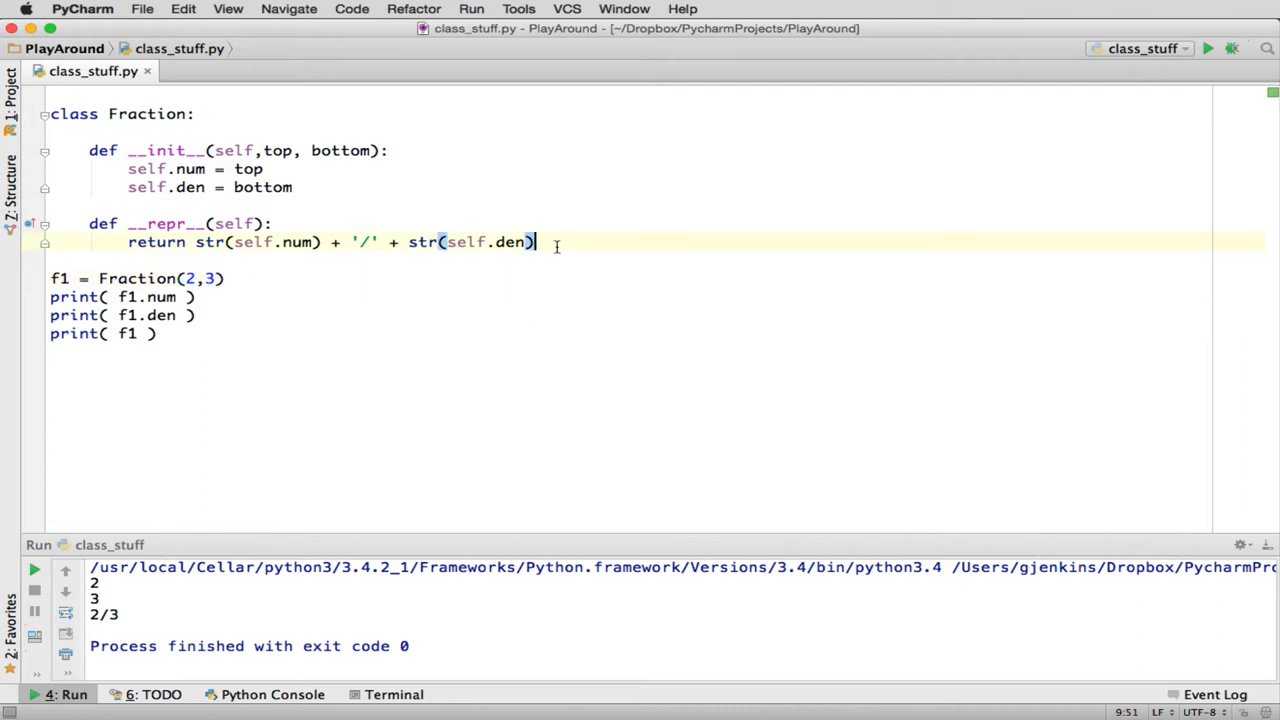
click(120, 333)
click(207, 318)
key(Return)
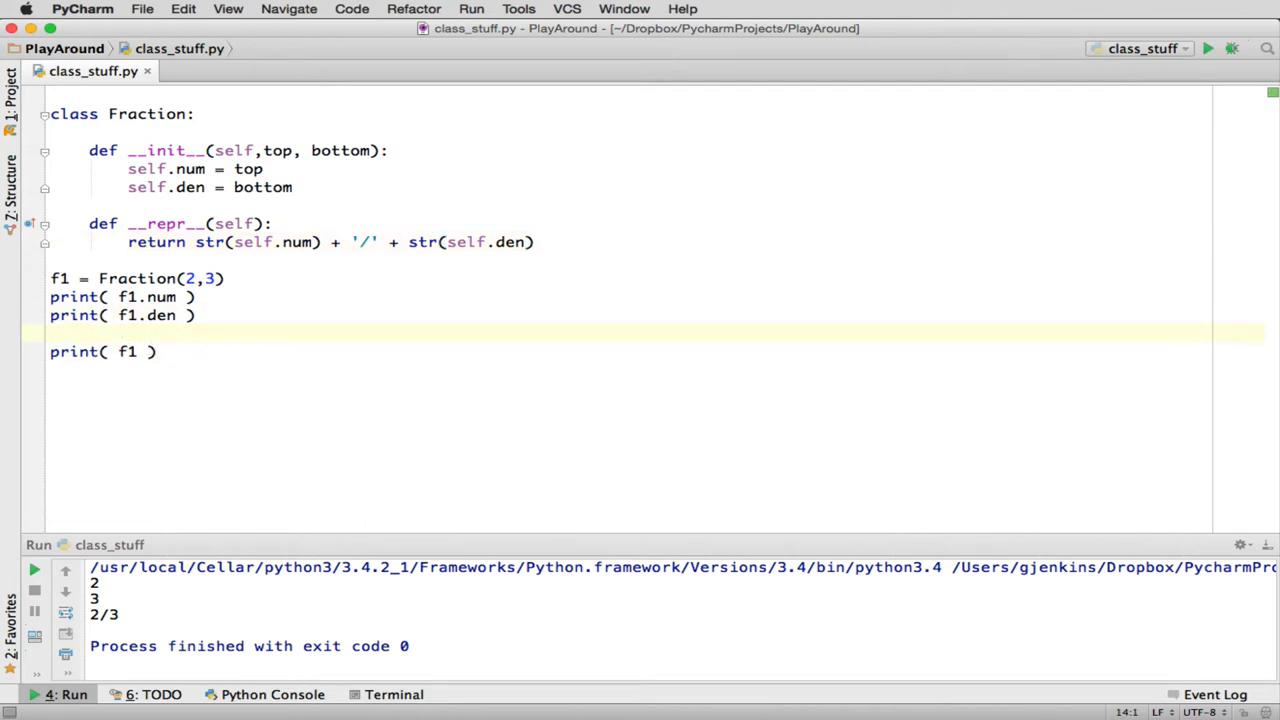
text(s = )
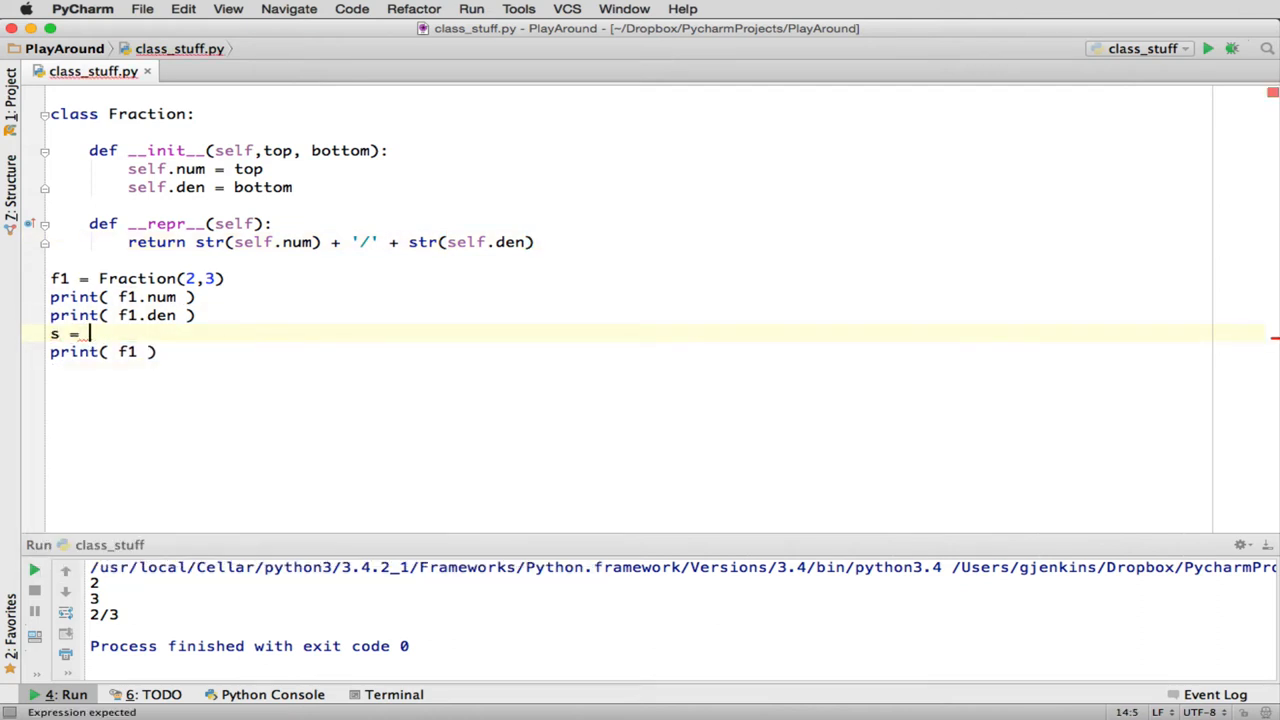
text(str(f1)
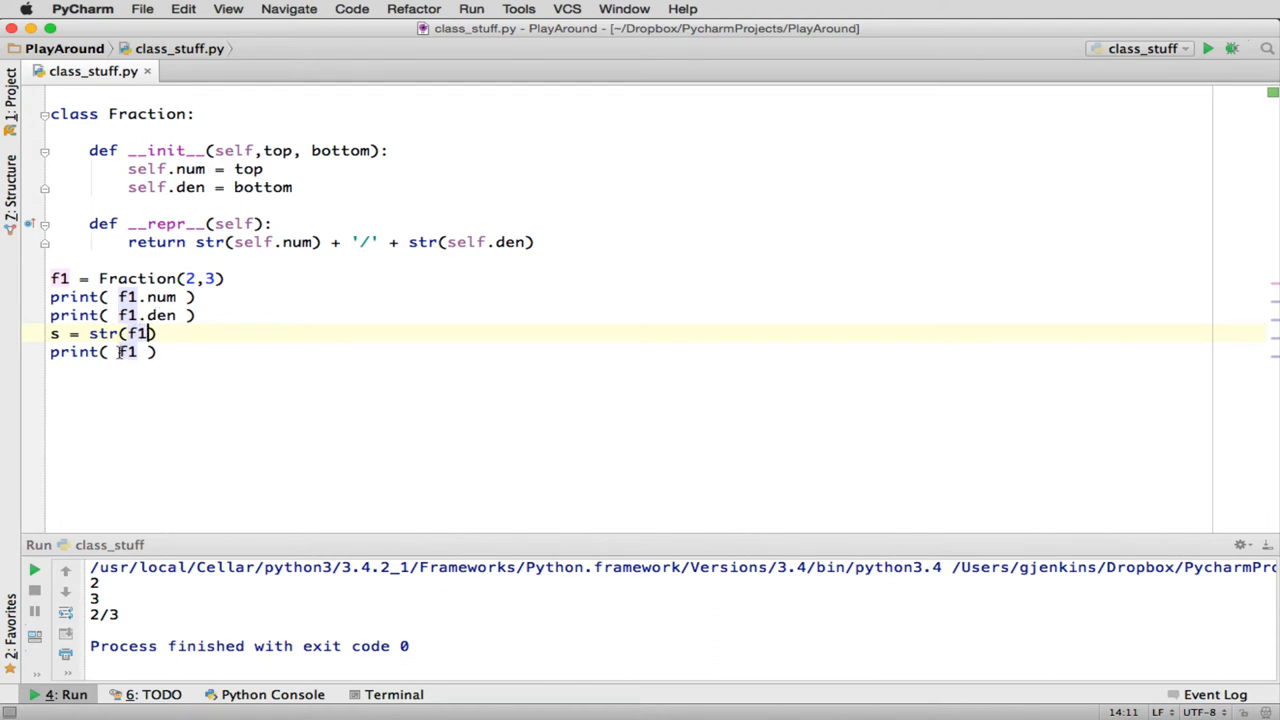
drag(118, 351, 140, 351)
text(s)
Rerun class_stuff so the script prints 2, 3 and 2/3 via s
key(Escape)
click(358, 314)
right_click(358, 314)
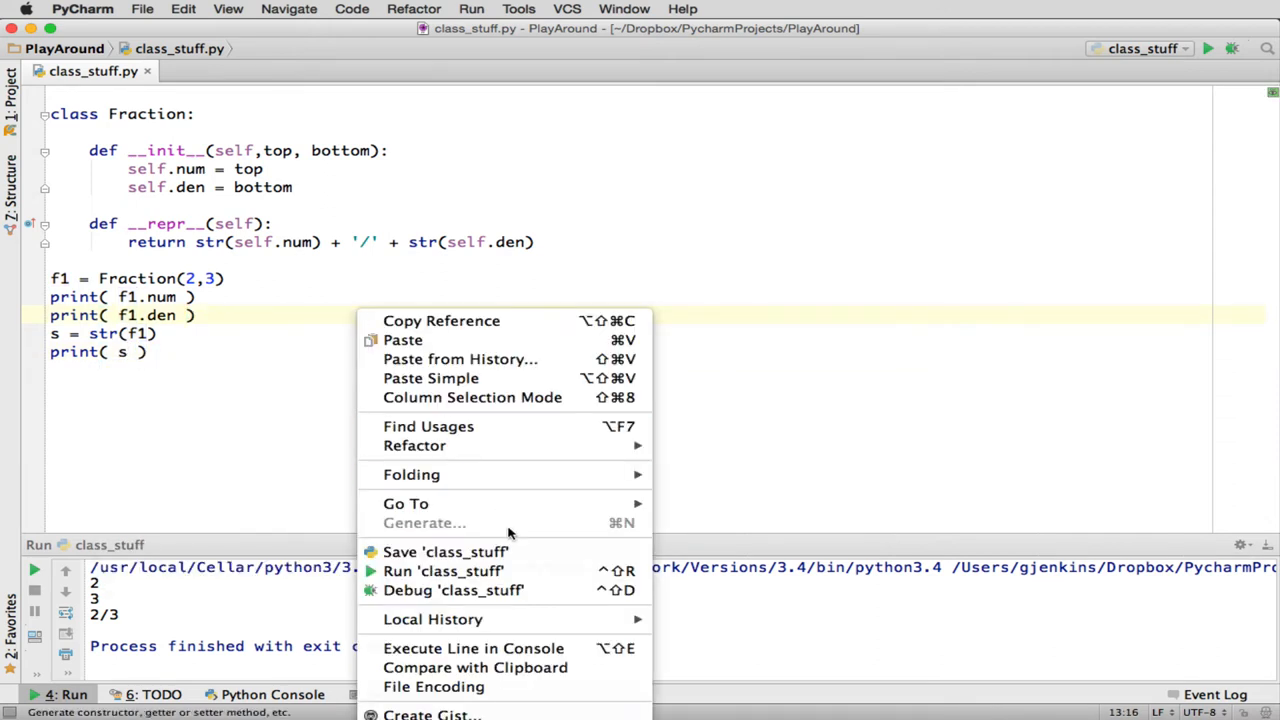
click(443, 571)
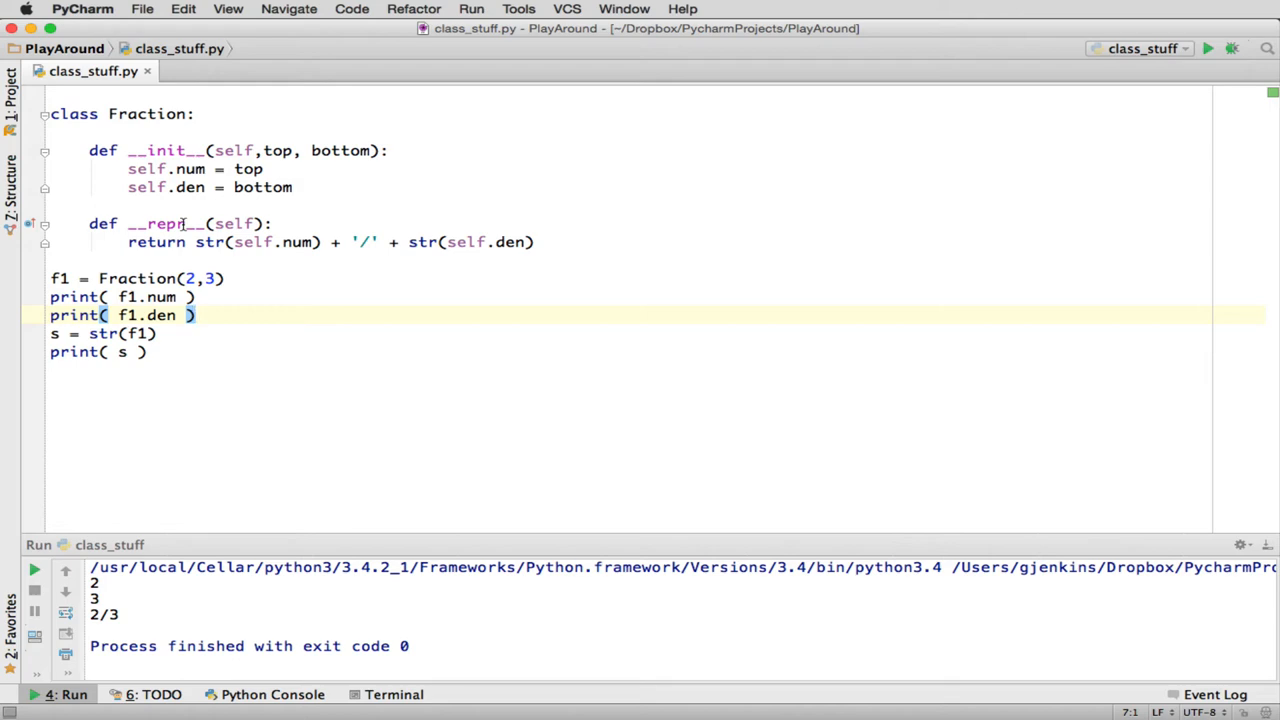
Read the textbook's Fraction section down to the __str__ listing in Chrome, then return to PyCharm
key(super+Tab)
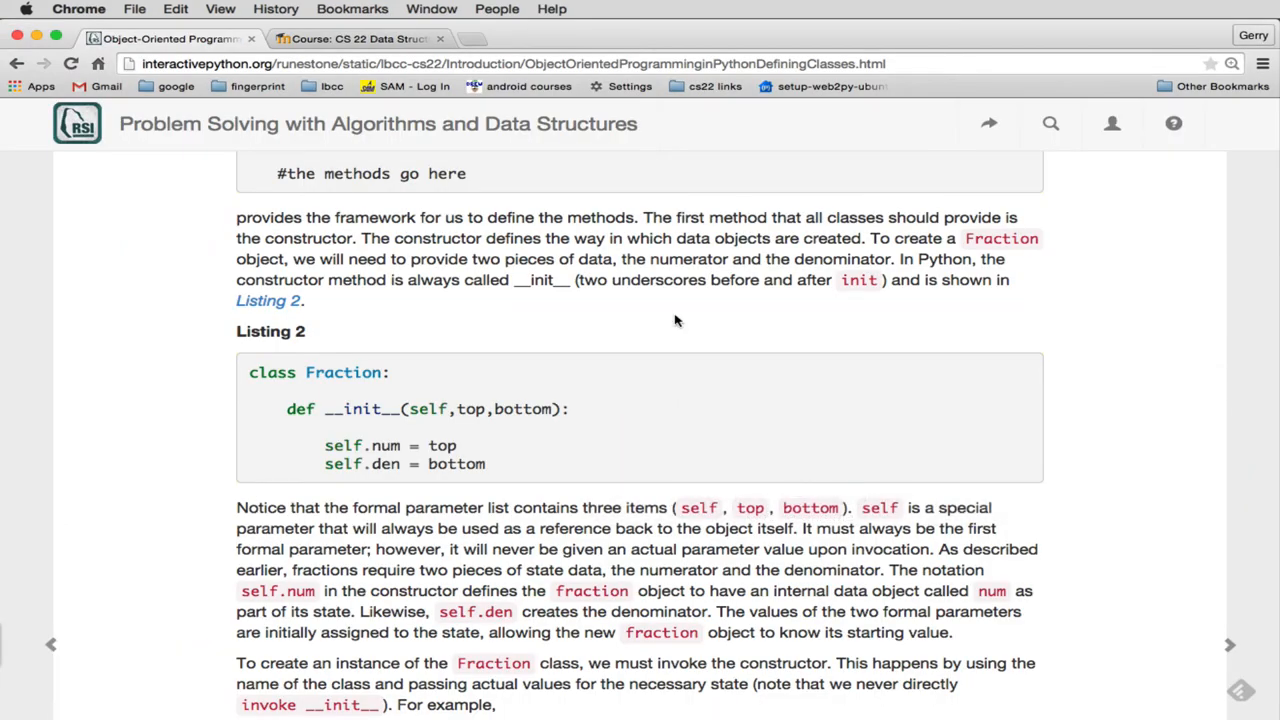
scroll(795, 350, down, 6)
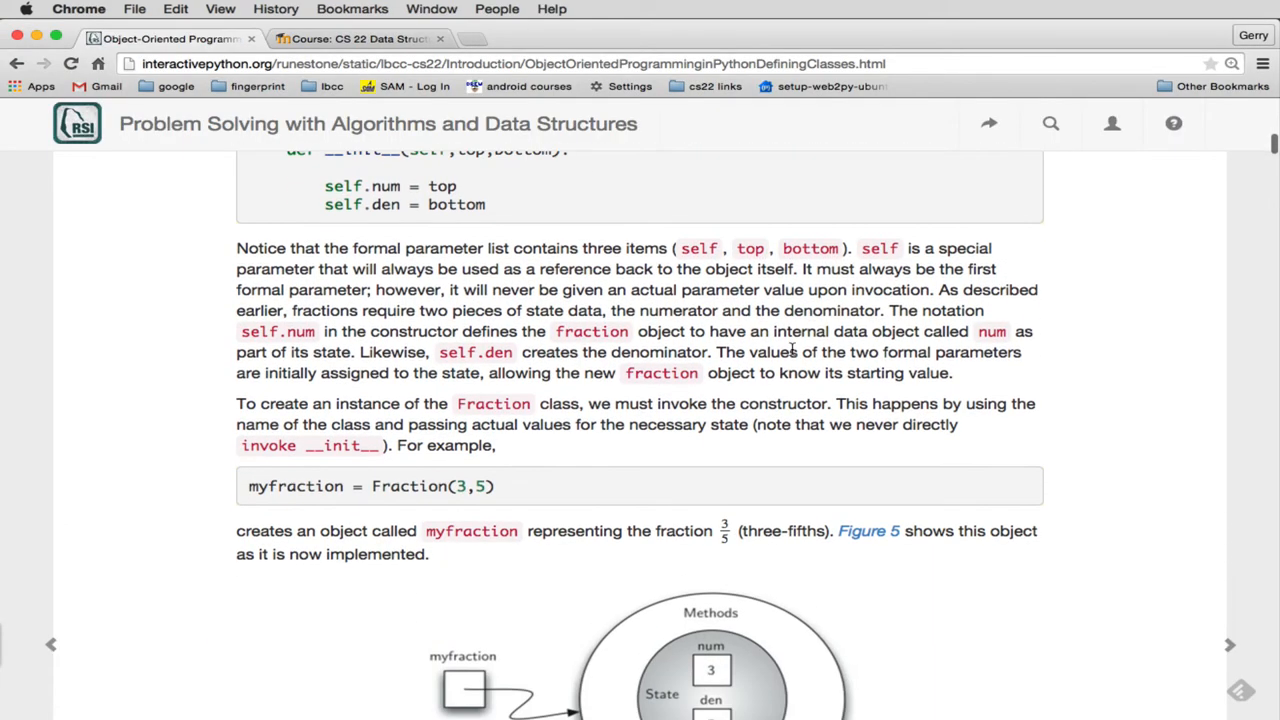
scroll(795, 350, down, 3)
scroll(795, 350, down, 3)
scroll(795, 350, down, 2)
scroll(795, 350, down, 2)
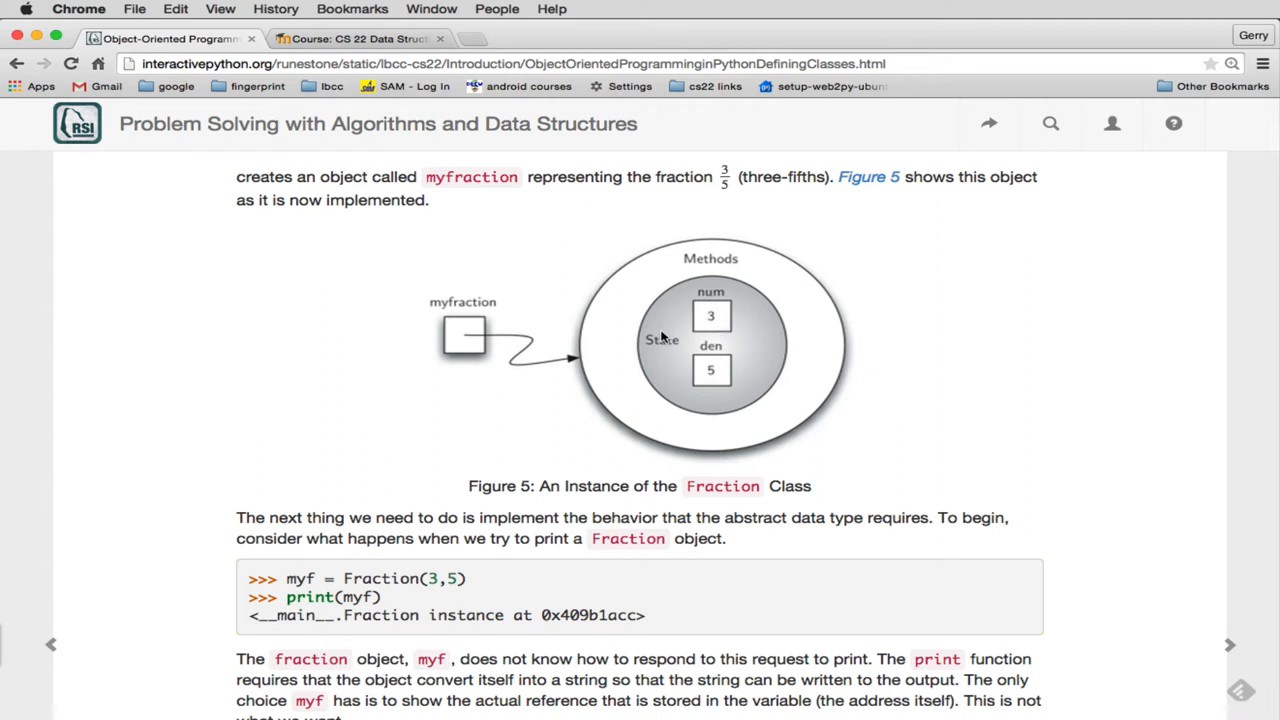
scroll(660, 337, down, 4)
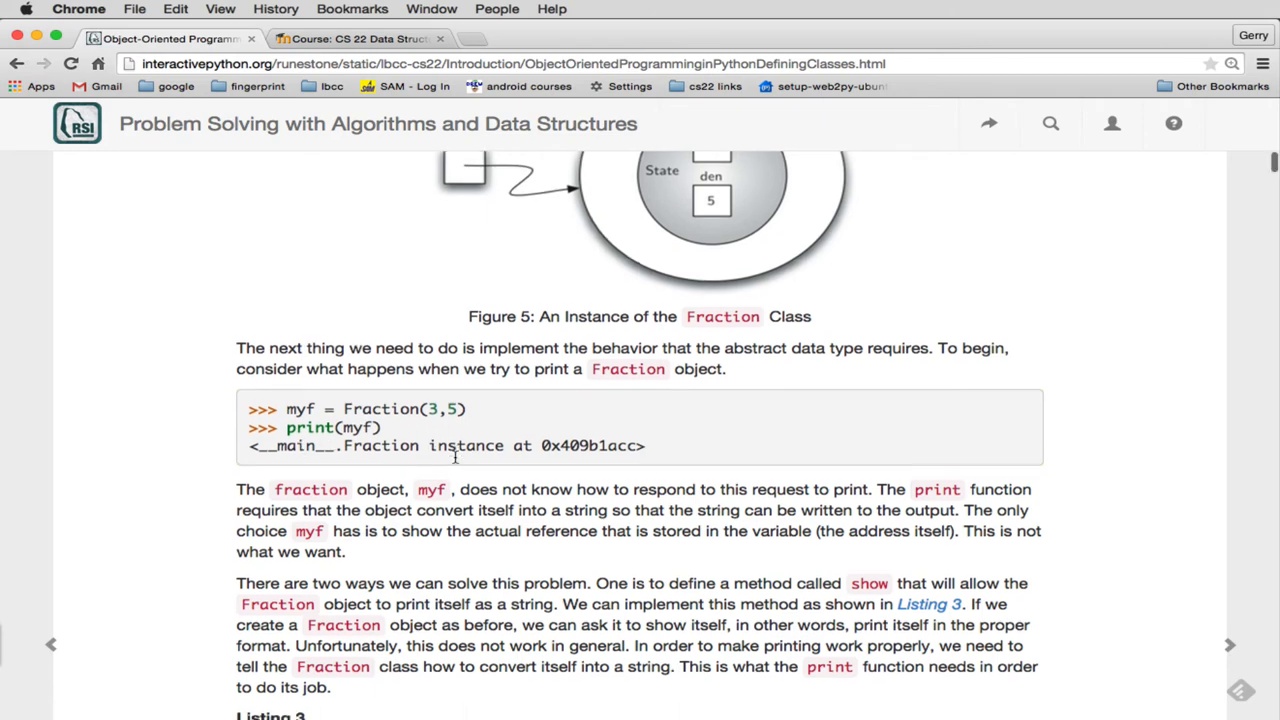
scroll(455, 458, down, 8)
scroll(455, 462, down, 4)
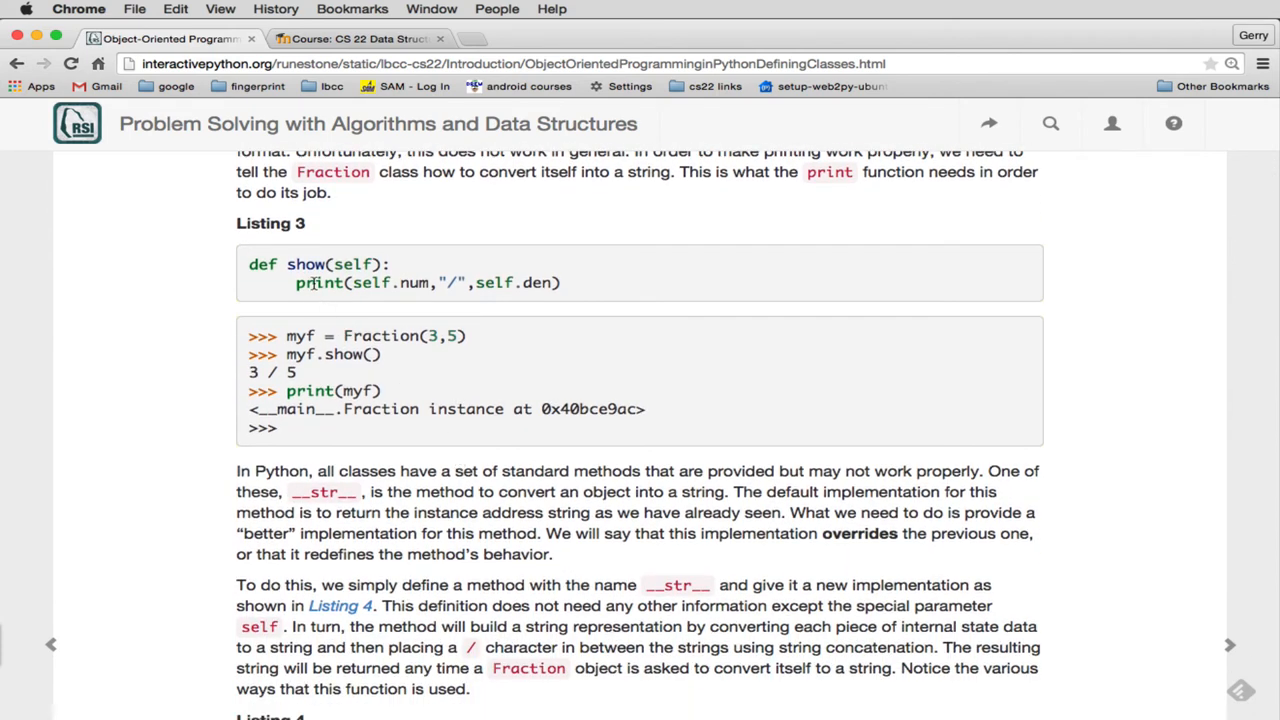
scroll(313, 285, down, 8)
scroll(313, 285, down, 3)
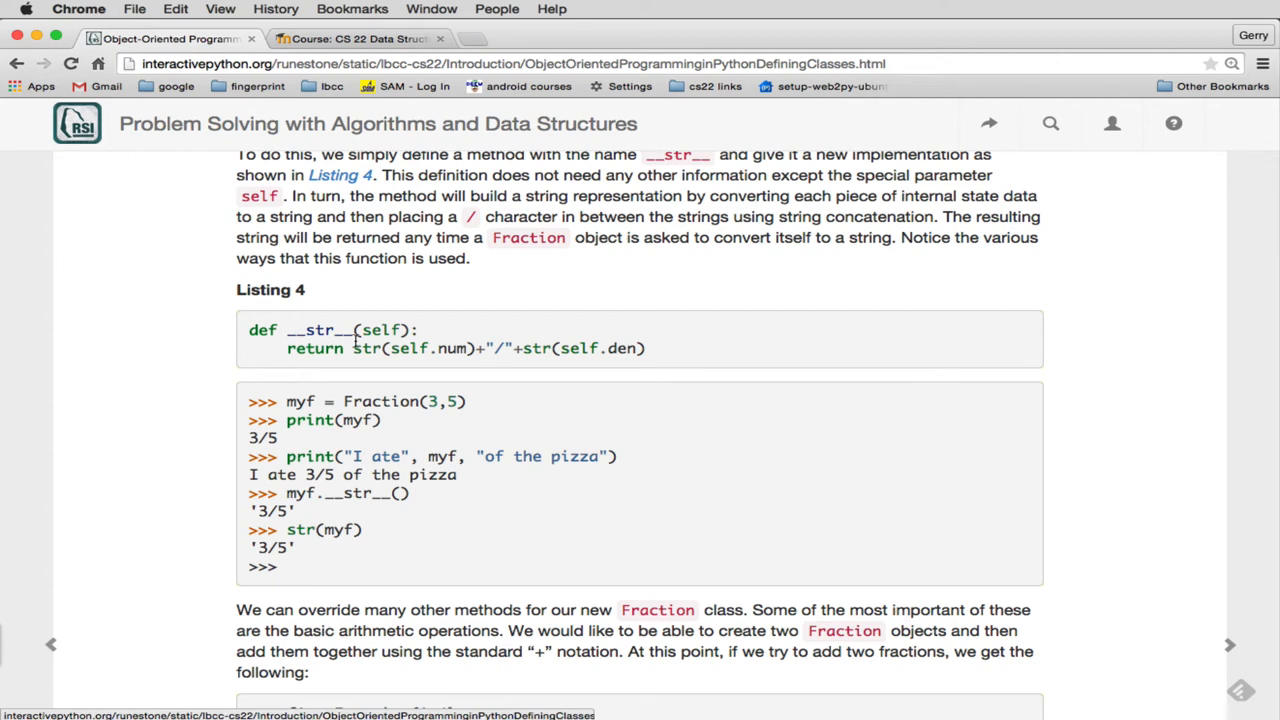
key(super+Tab)
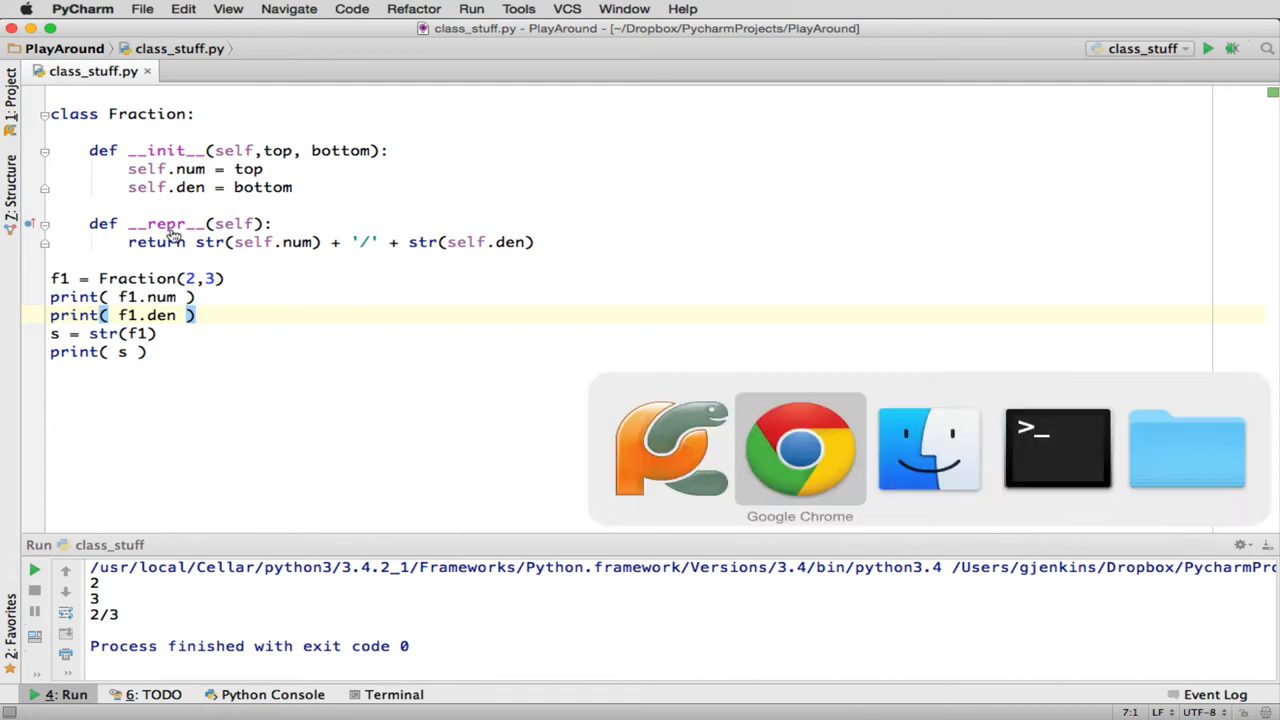
key(super+Tab)
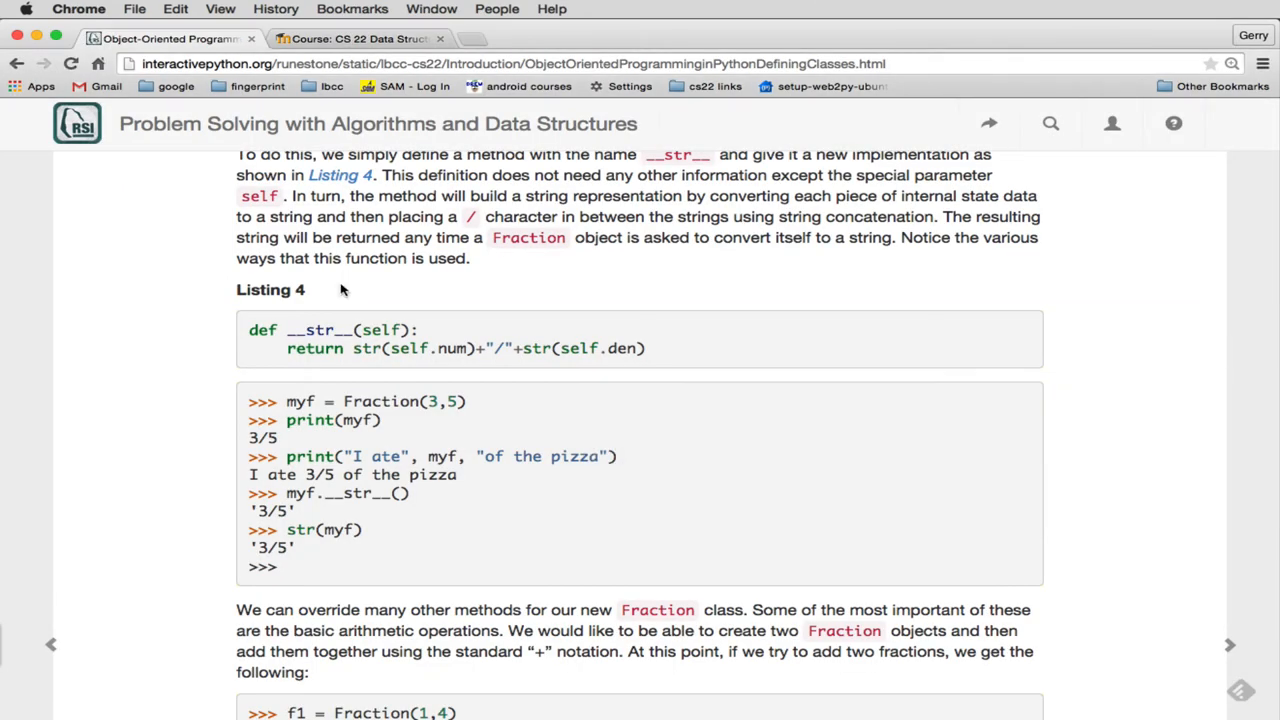
key(super+Tab)
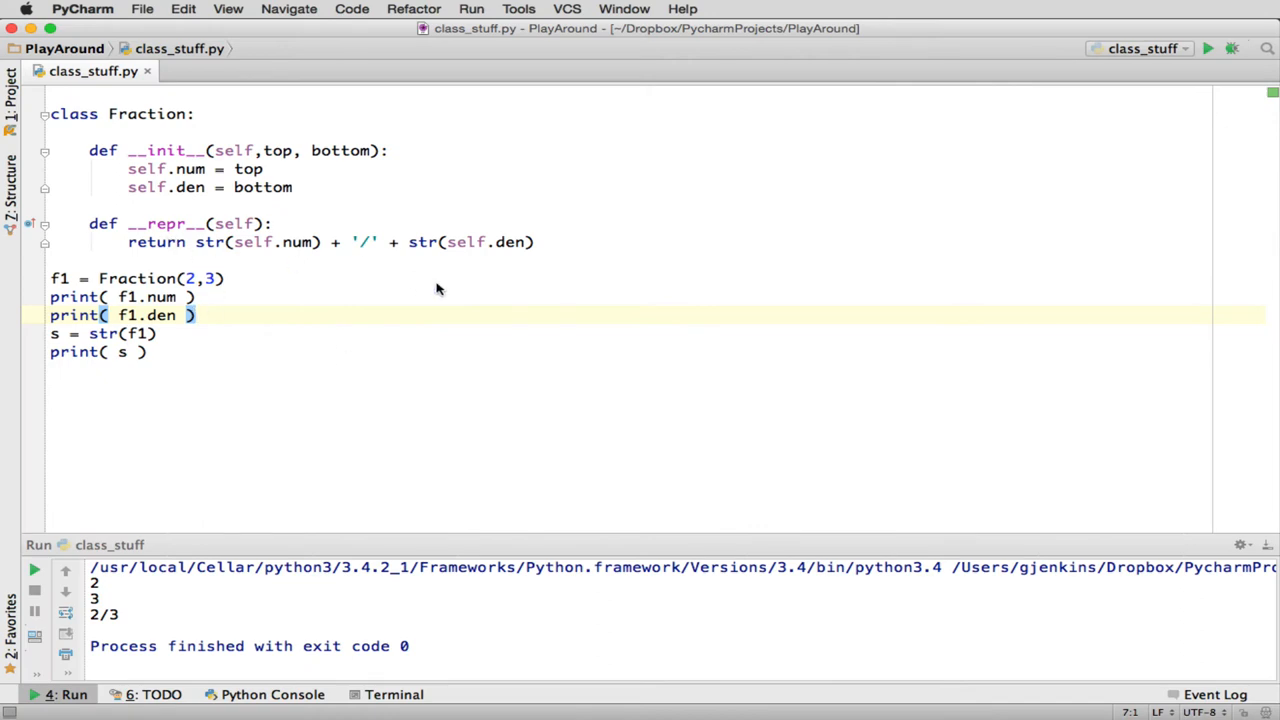
key(Up)
key(Up)
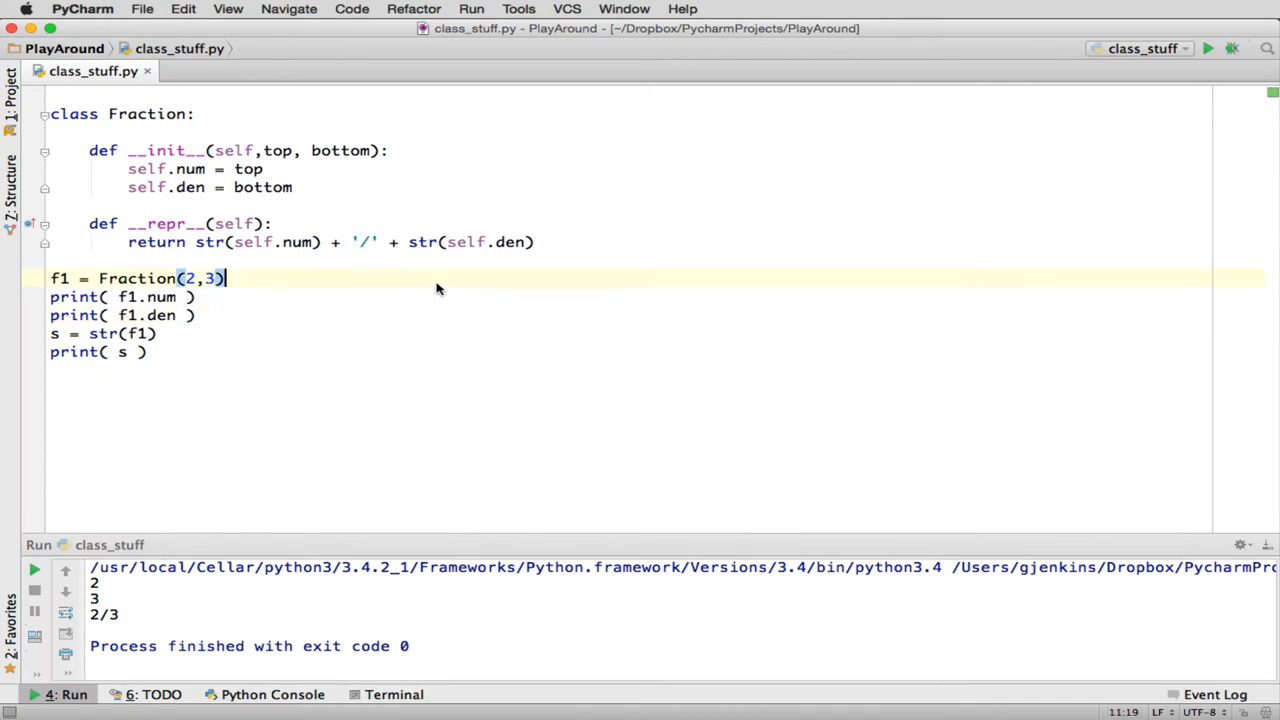
key(super+Tab)
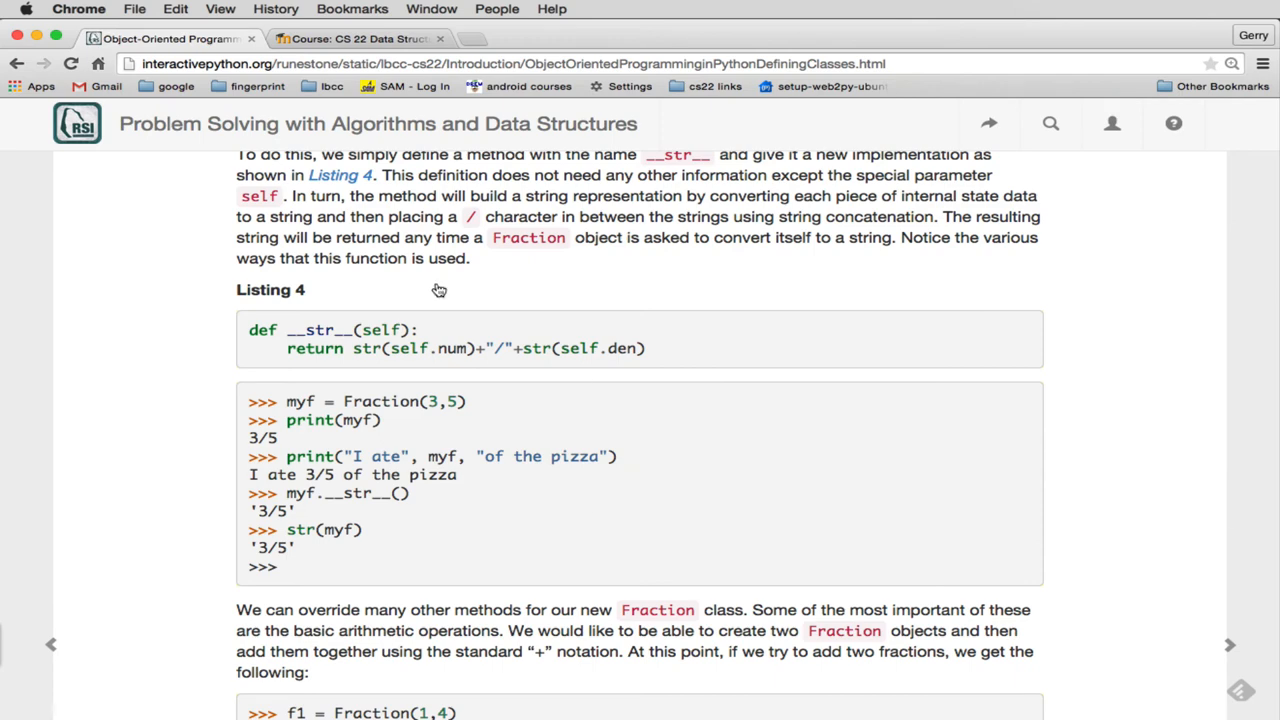
key(super+Tab)
key(Tab)
key(Tab)
key(Tab)
key(Tab)
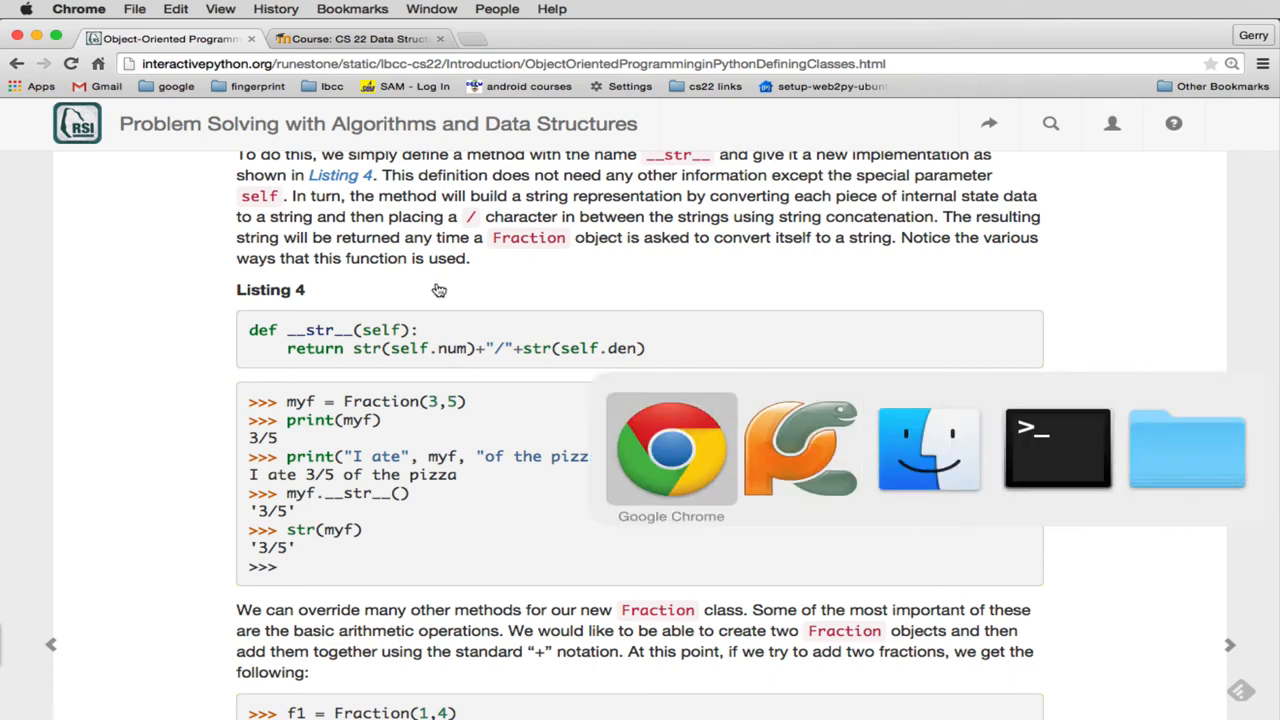
key(Tab)
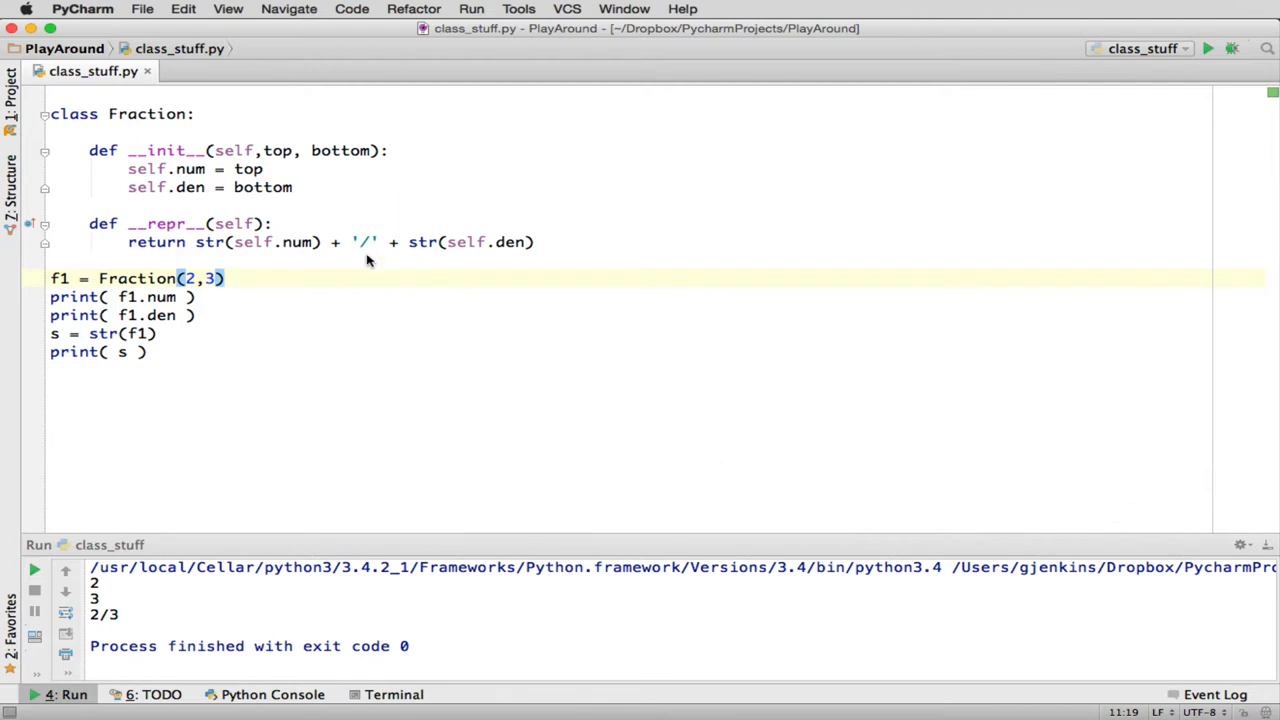
double_click(131, 118)
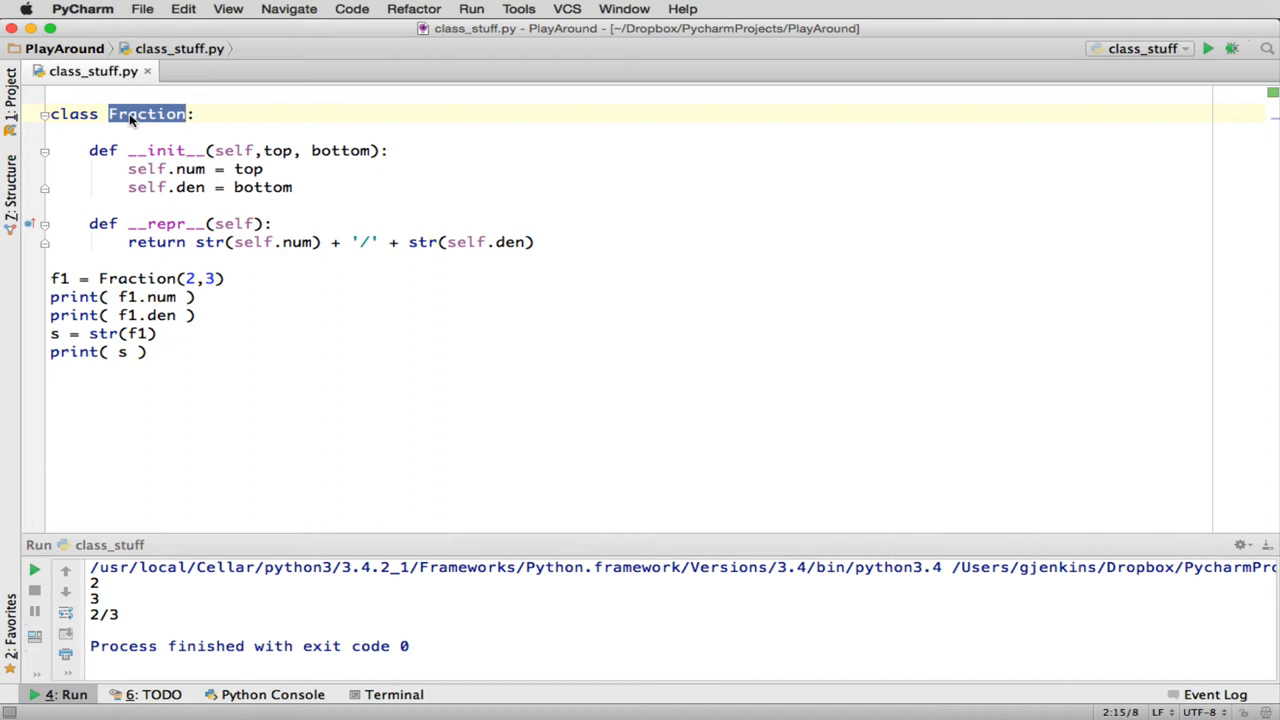
click(189, 114)
text((Object)
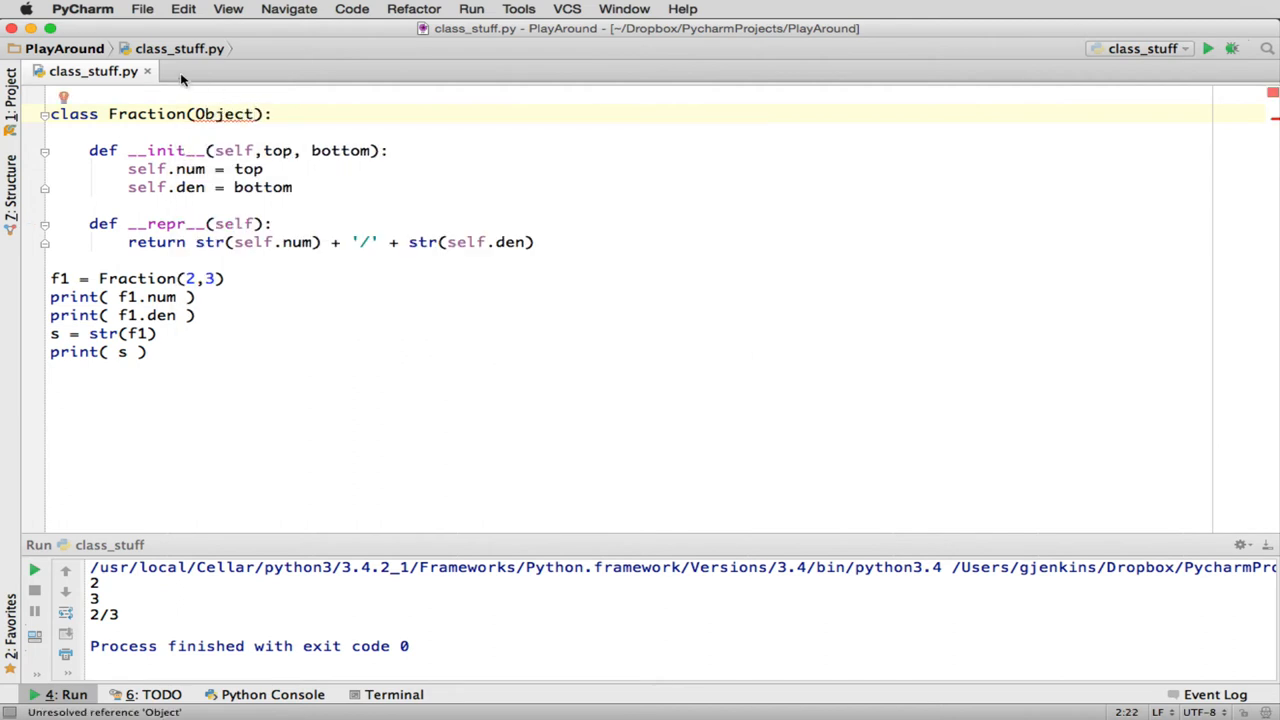
click(202, 114)
key(BackSpace)
text(o)
click(195, 128)
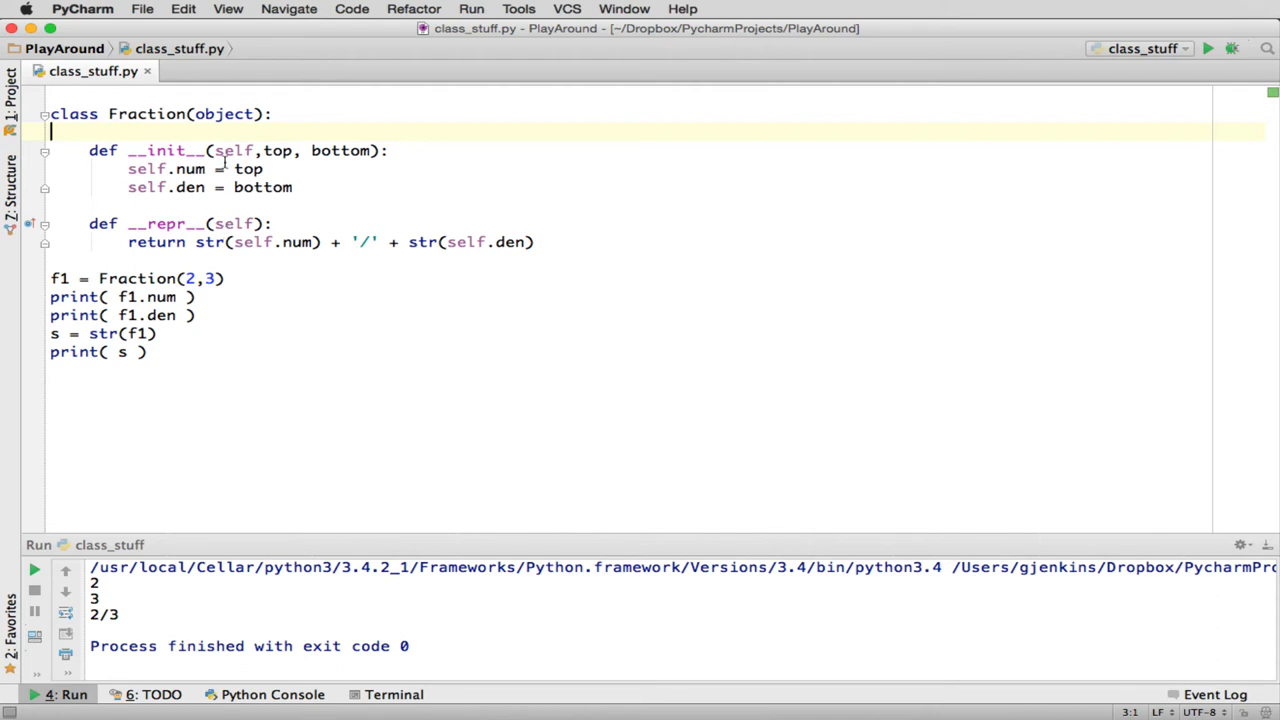
click(266, 113)
key(BackSpace)
key(BackSpace)
key(BackSpace)
key(BackSpace)
key(BackSpace)
key(BackSpace)
key(BackSpace)
key(BackSpace)
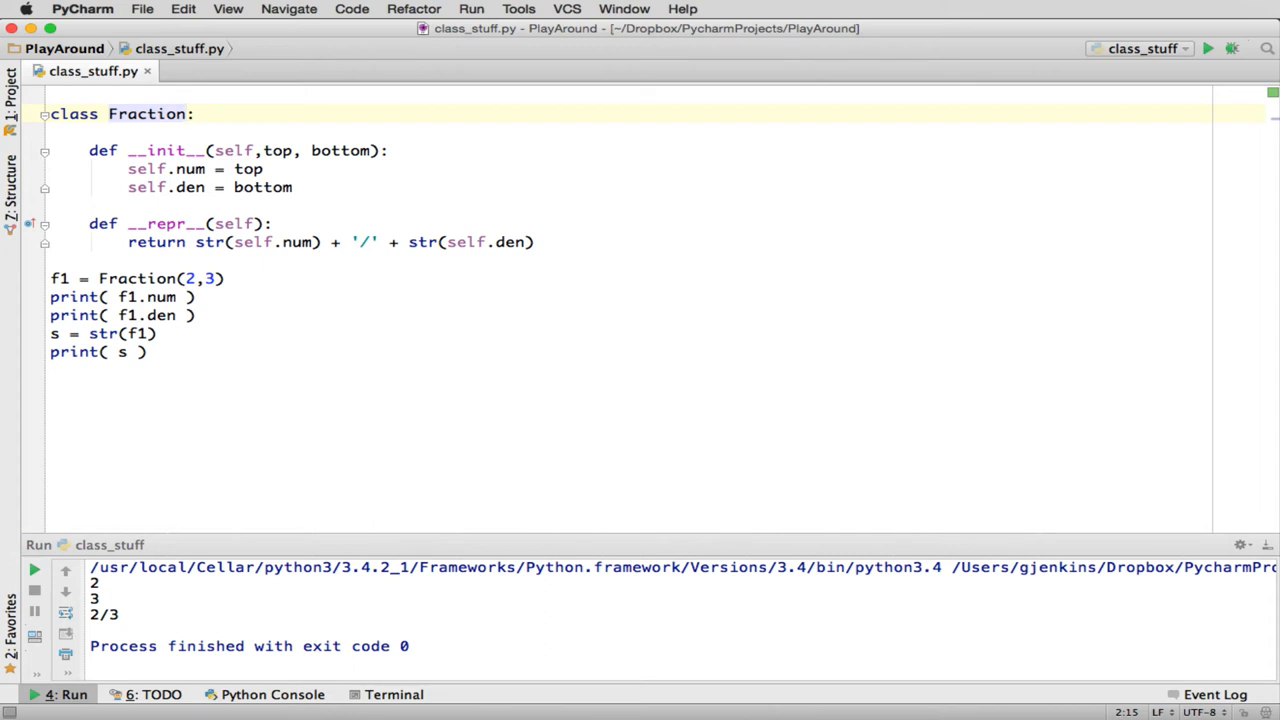
Switch to Chrome and read the textbook's __add__ section on adding fractions
click(377, 379)
key(super+Tab)
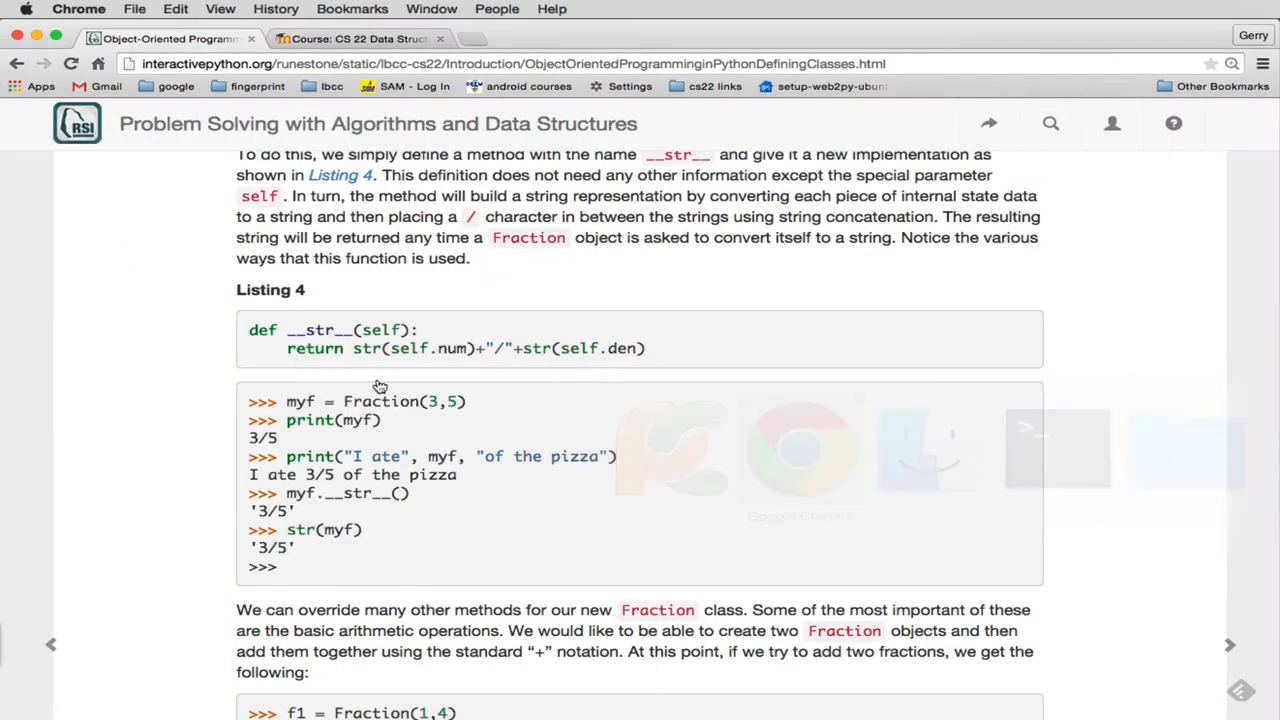
scroll(378, 385, down, 2)
scroll(378, 385, down, 3)
scroll(378, 385, down, 3)
scroll(378, 385, down, 3)
scroll(378, 385, down, 2)
scroll(378, 379, down, 3)
scroll(378, 379, down, 2)
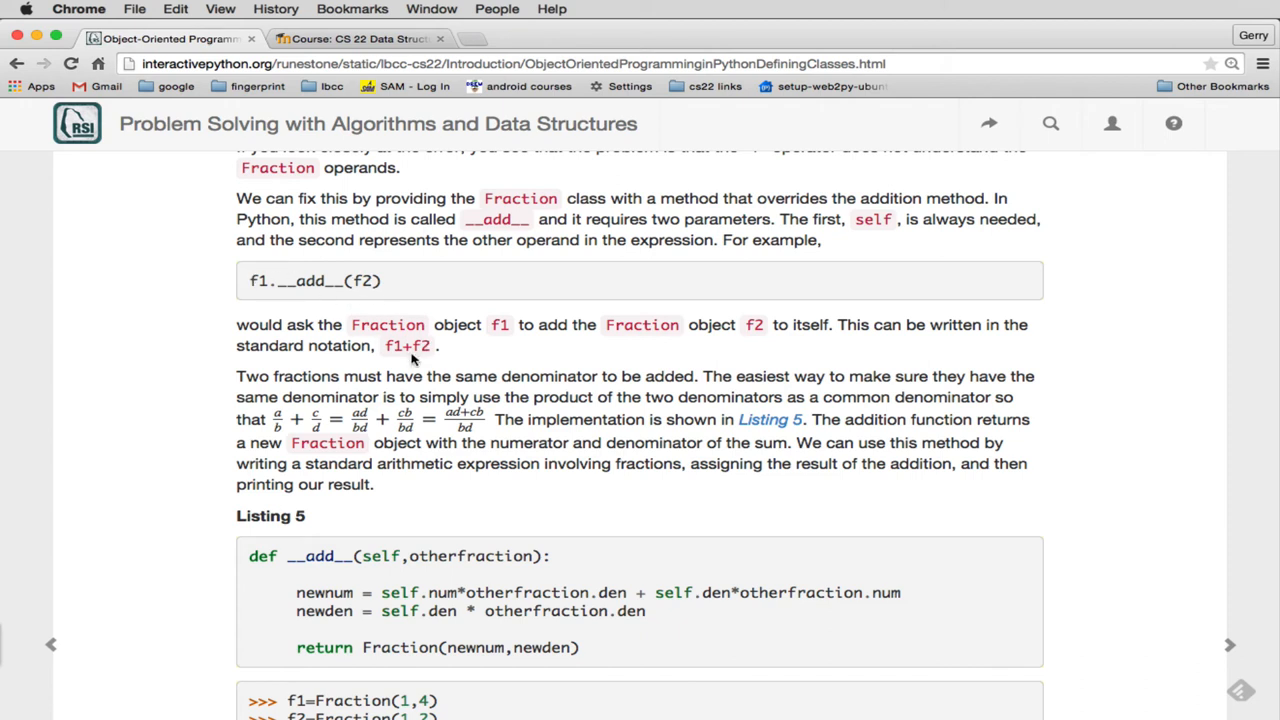
key(super+Tab)
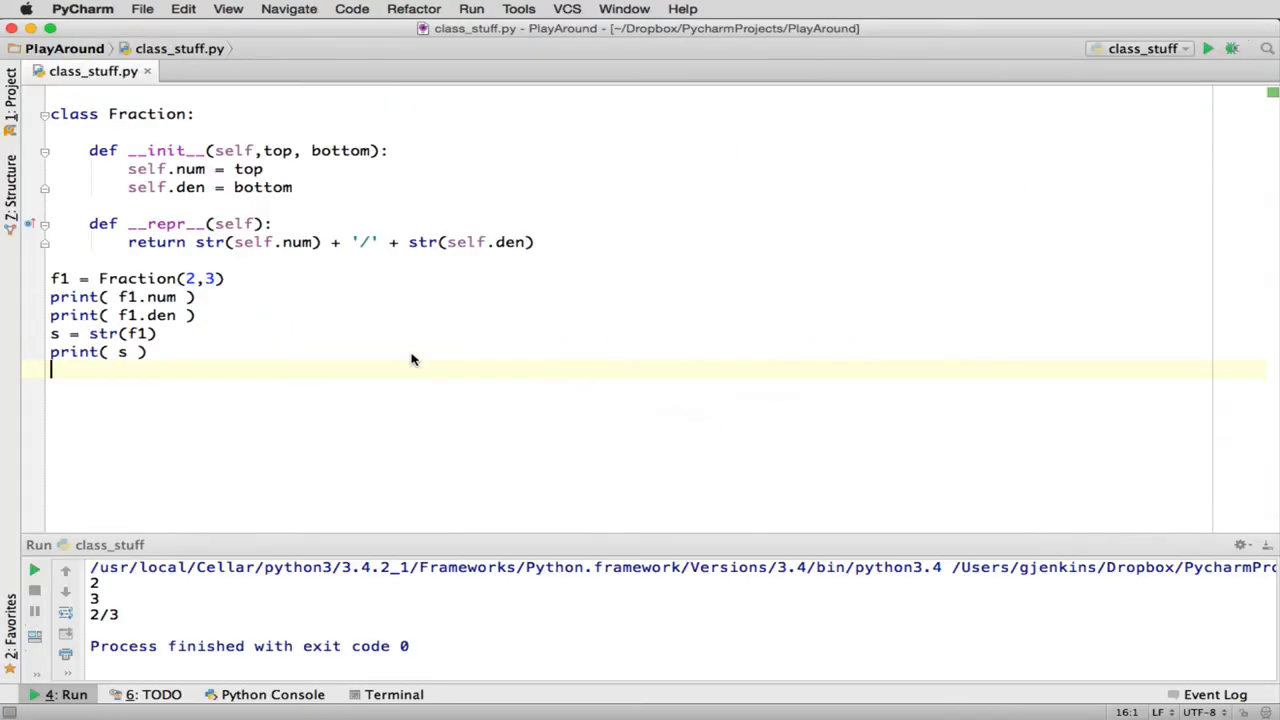
key(super+Tab)
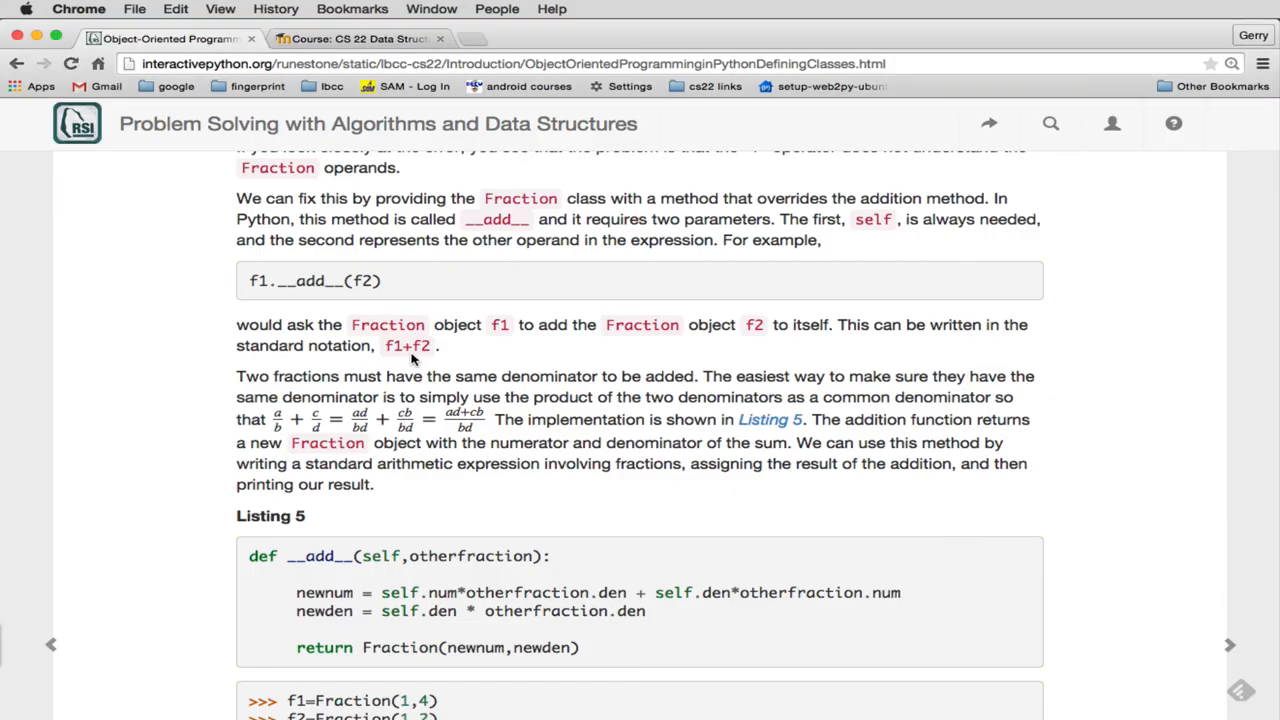
scroll(412, 358, down, 2)
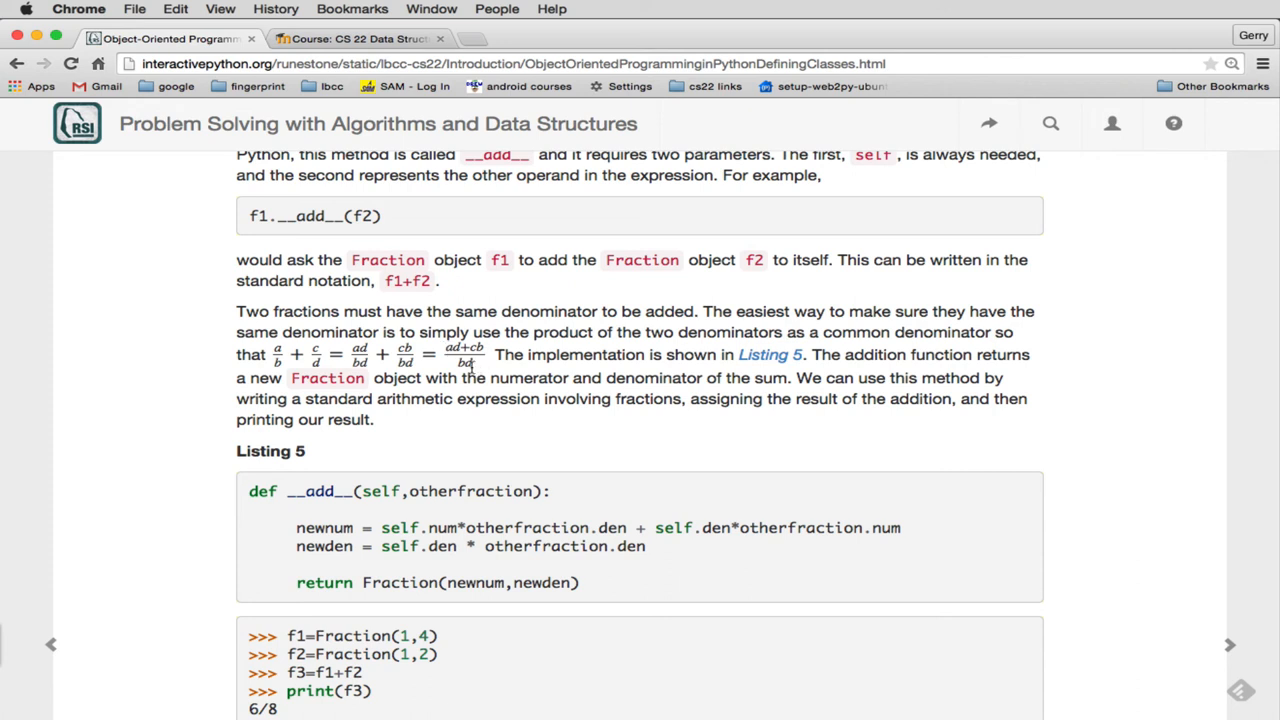
scroll(470, 367, down, 2)
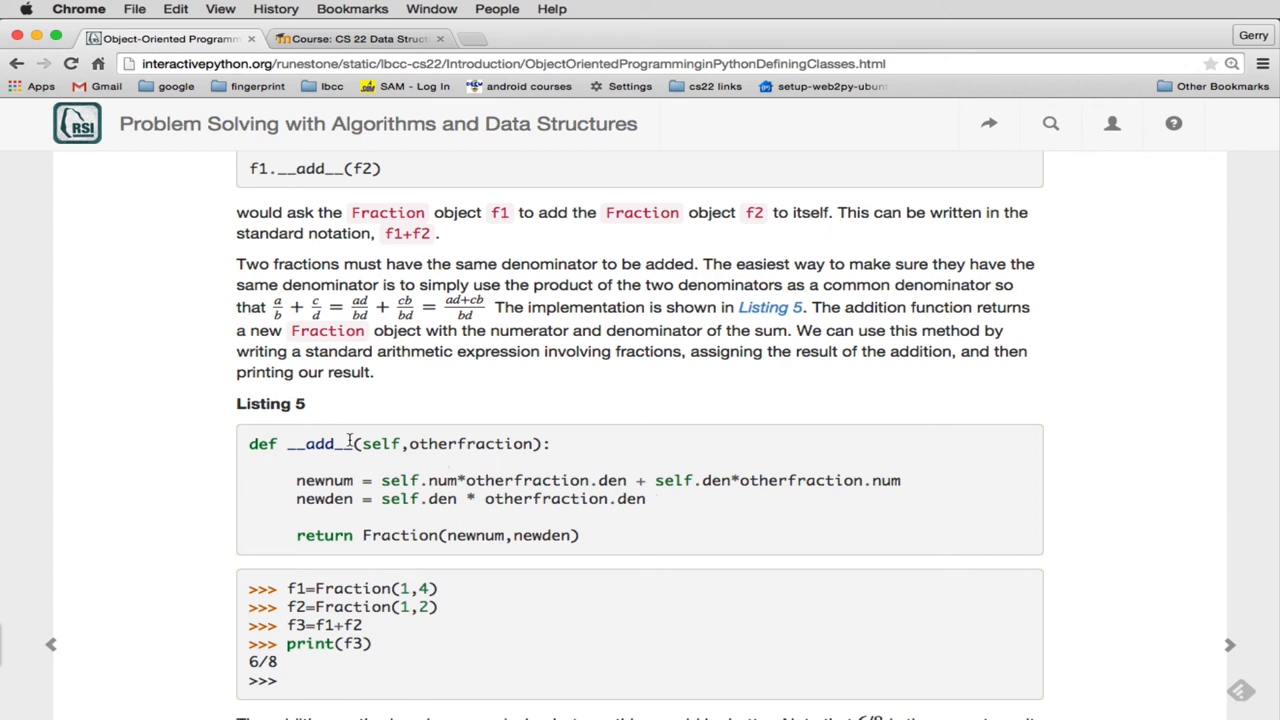
Select the whole Listing 5 __add__ method code on the textbook page
drag(249, 444, 592, 536)
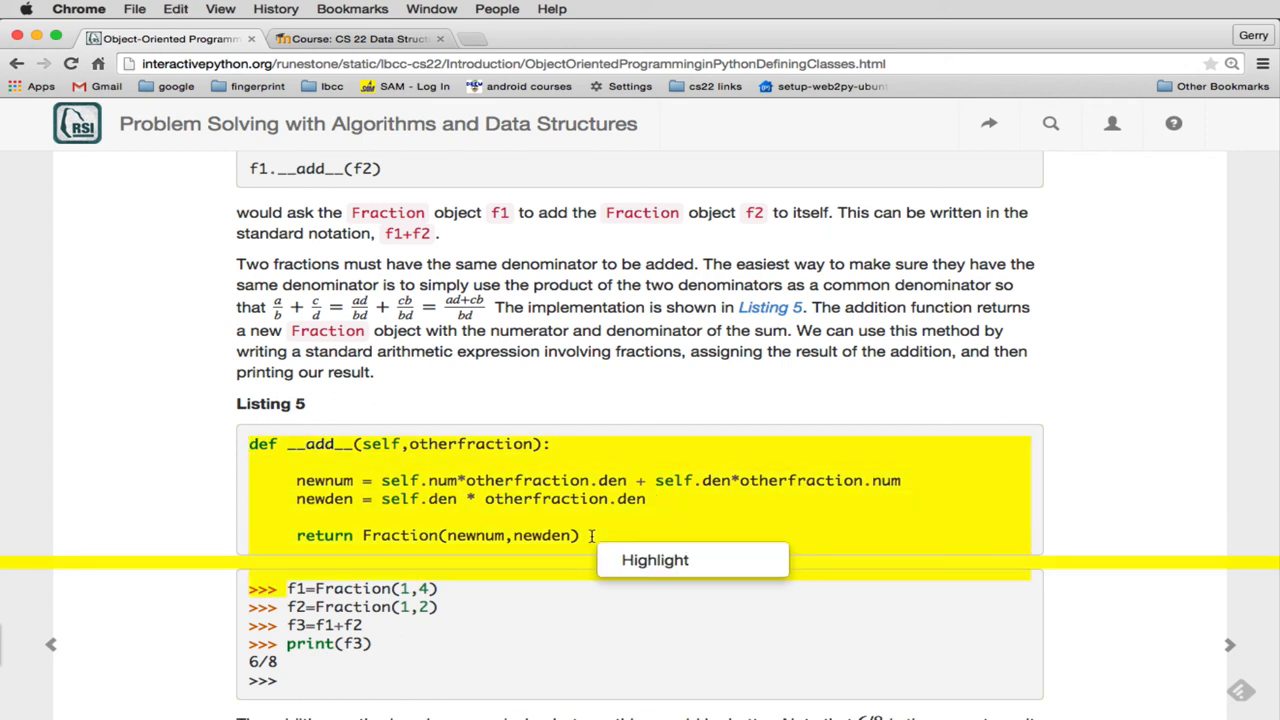
Paste the copied __add__ method into Fraction below __repr__, removing the >>> prompt
key(super+Tab)
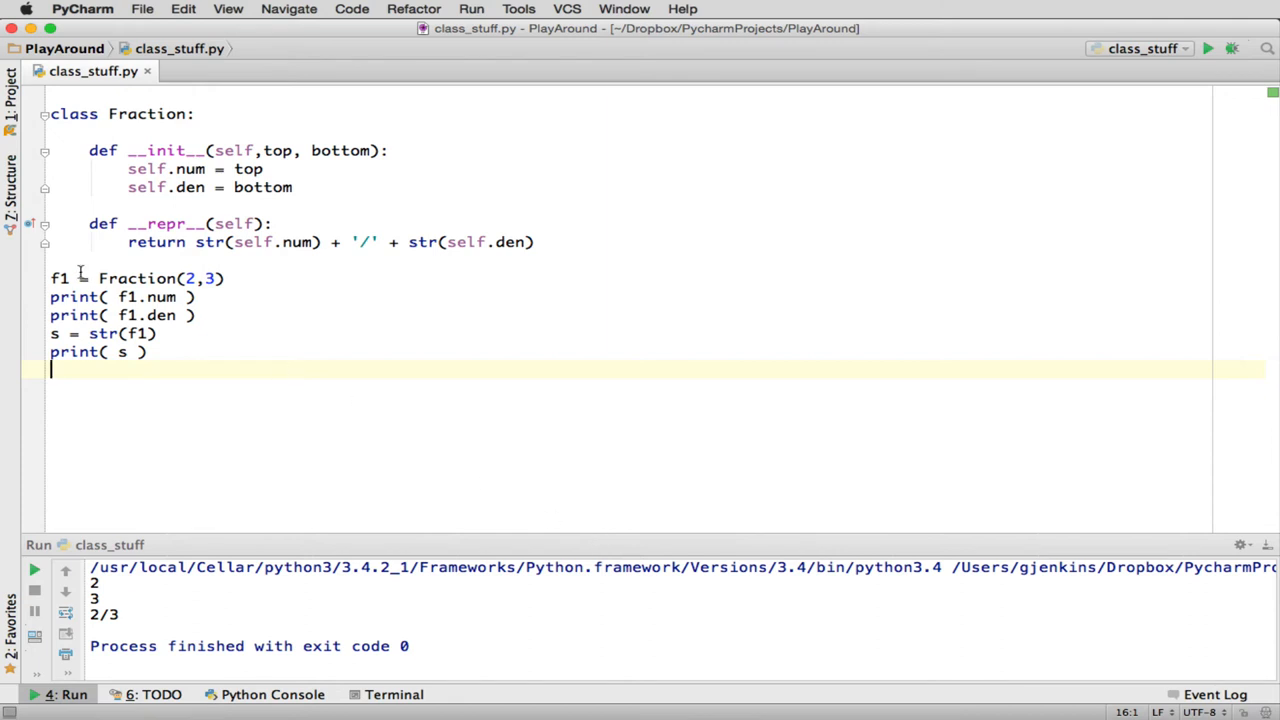
click(587, 238)
key(Return)
key(Return)
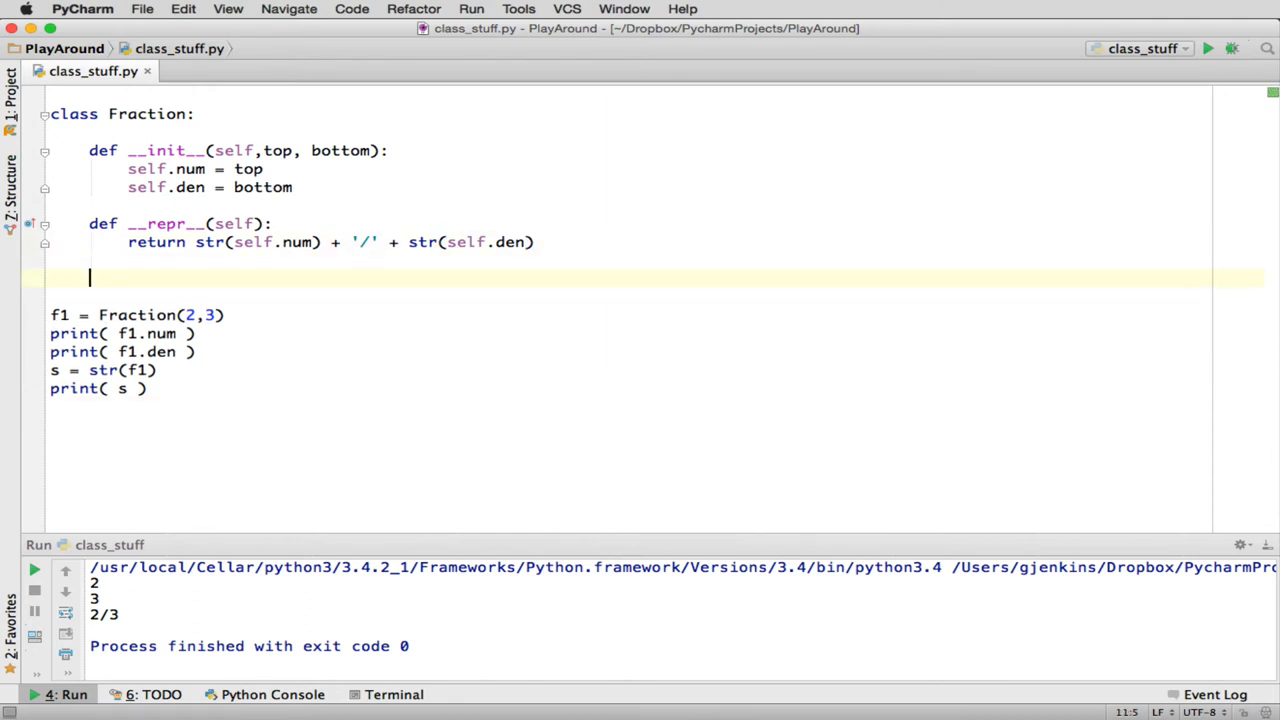
text(def __add__(self,otherfraction):       newnum = self.num*otherfraction.den + self.den*otherfraction.num      newden = self.den * otherfraction.den       return Fraction(newnum,newden) >>>)
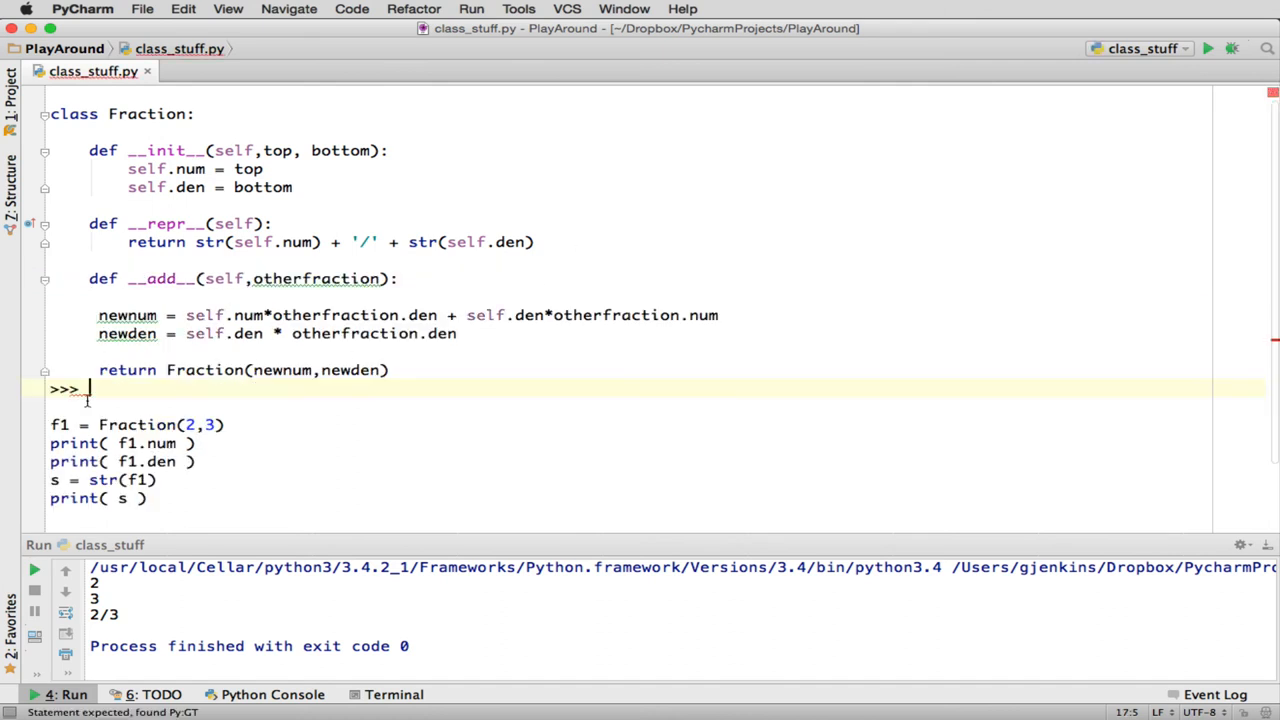
key(BackSpace)
key(BackSpace)
key(BackSpace)
key(BackSpace)
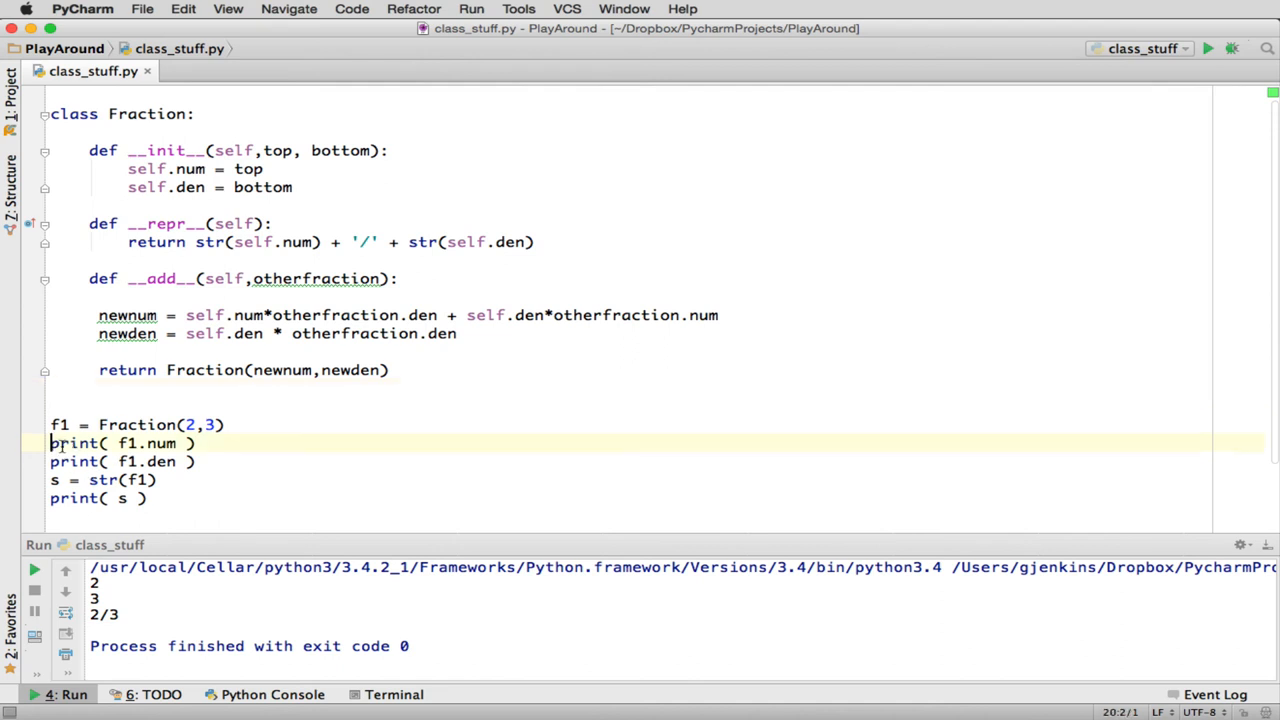
Replace the old test prints with f2 = Fraction(1,2), f3 = f1 + f2 and print(f3)
drag(51, 443, 150, 498)
key(BackSpace)
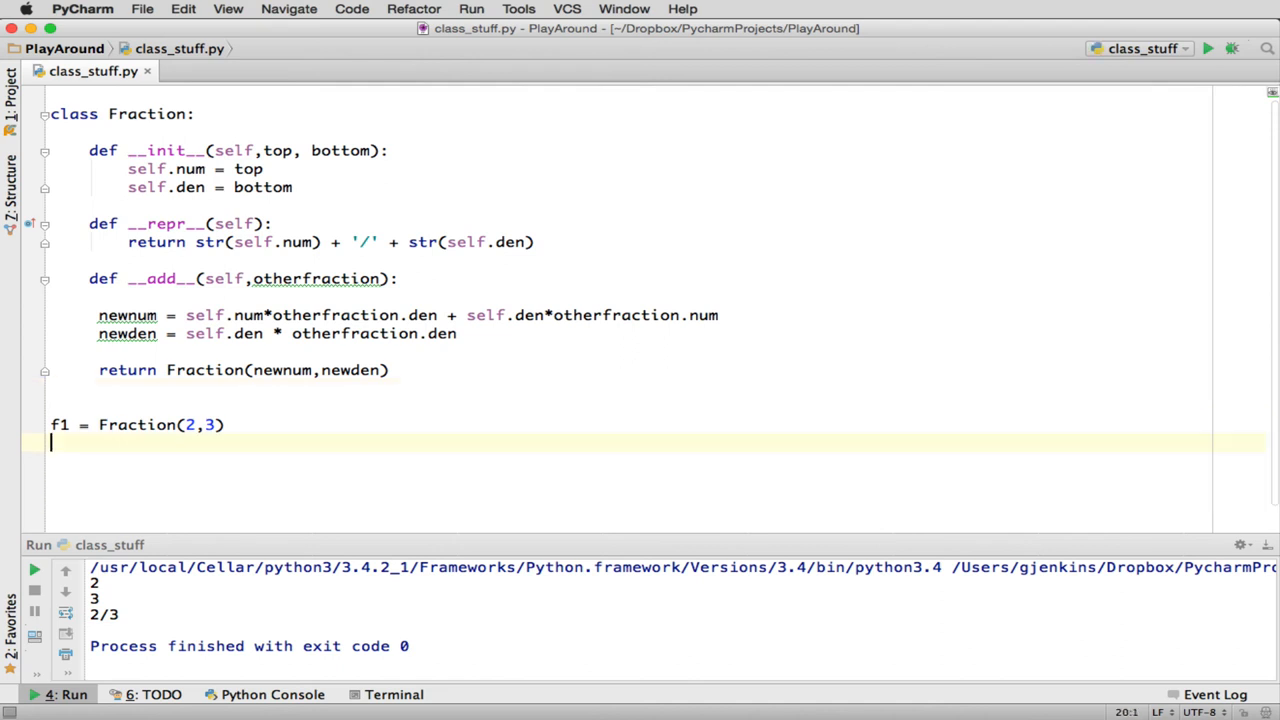
text(f)
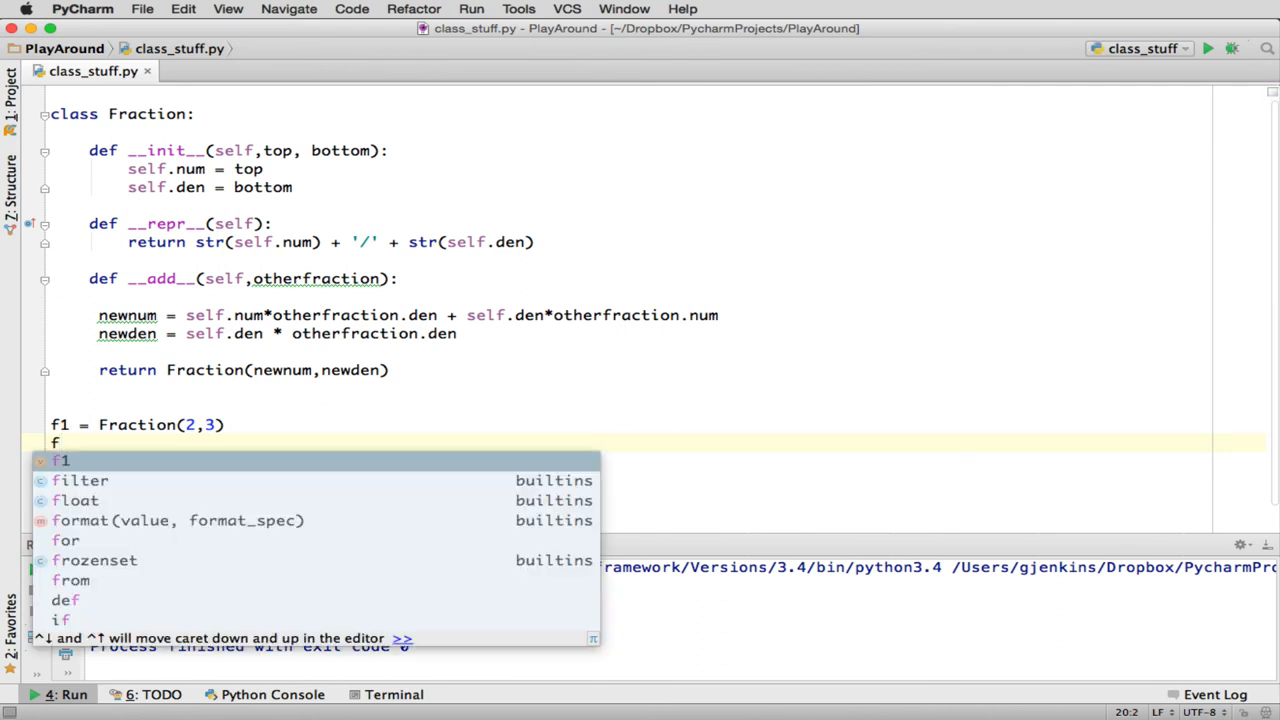
text(2 = )
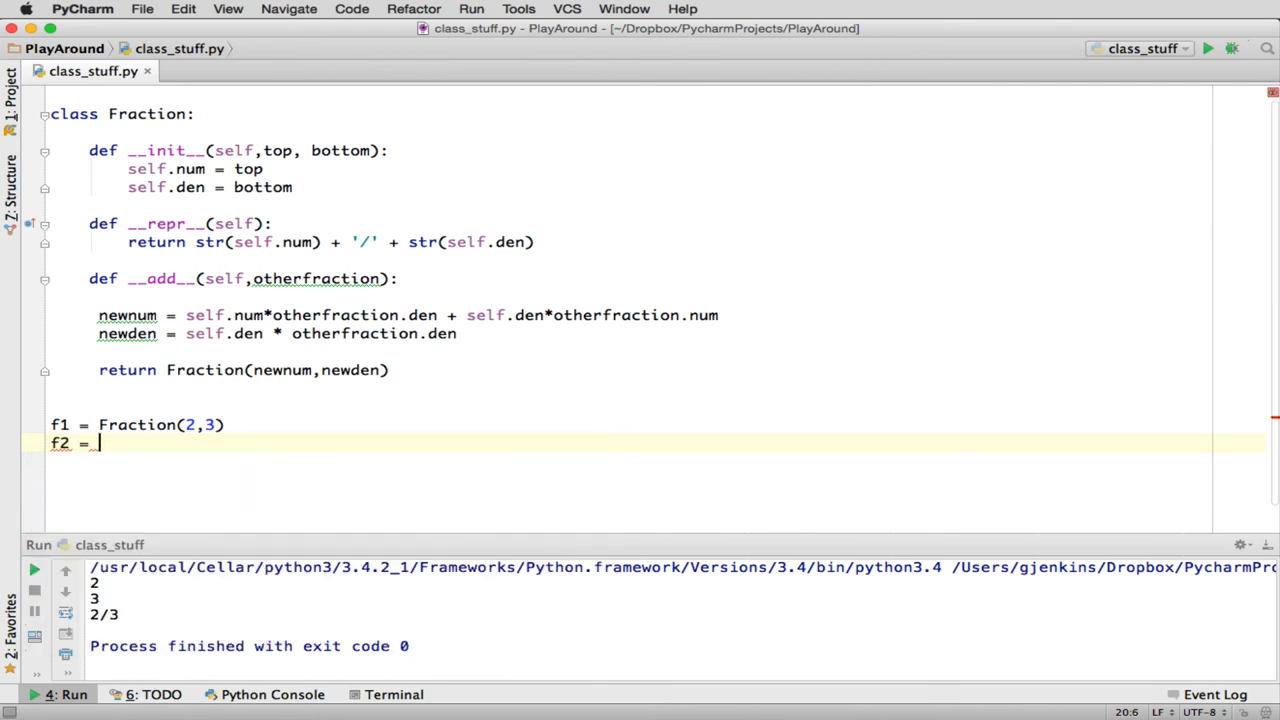
text(Fraction)
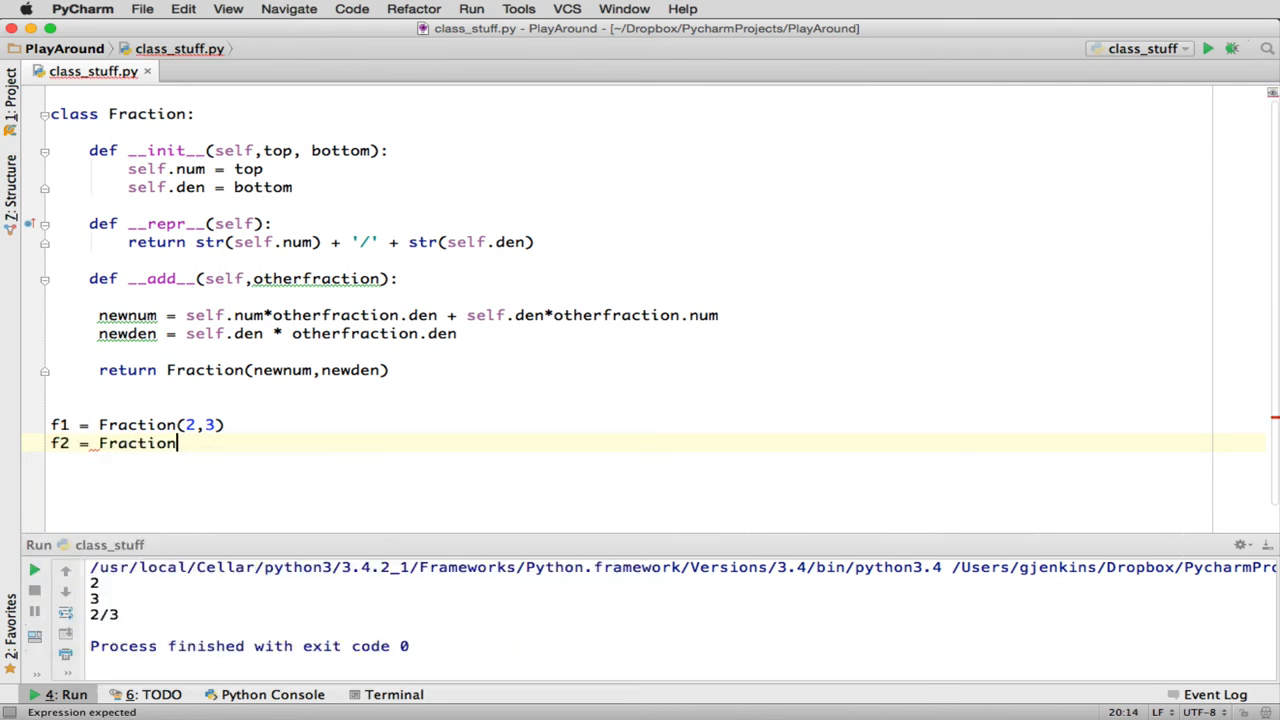
text((1)
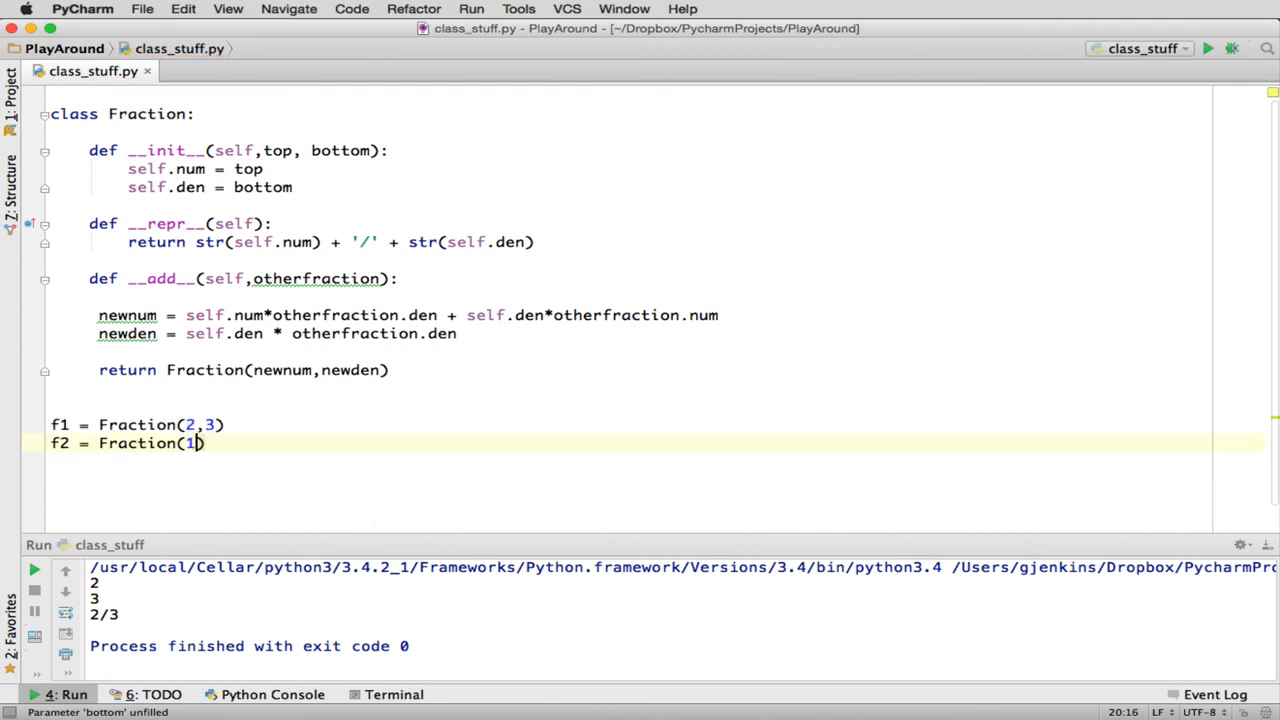
text(,2)
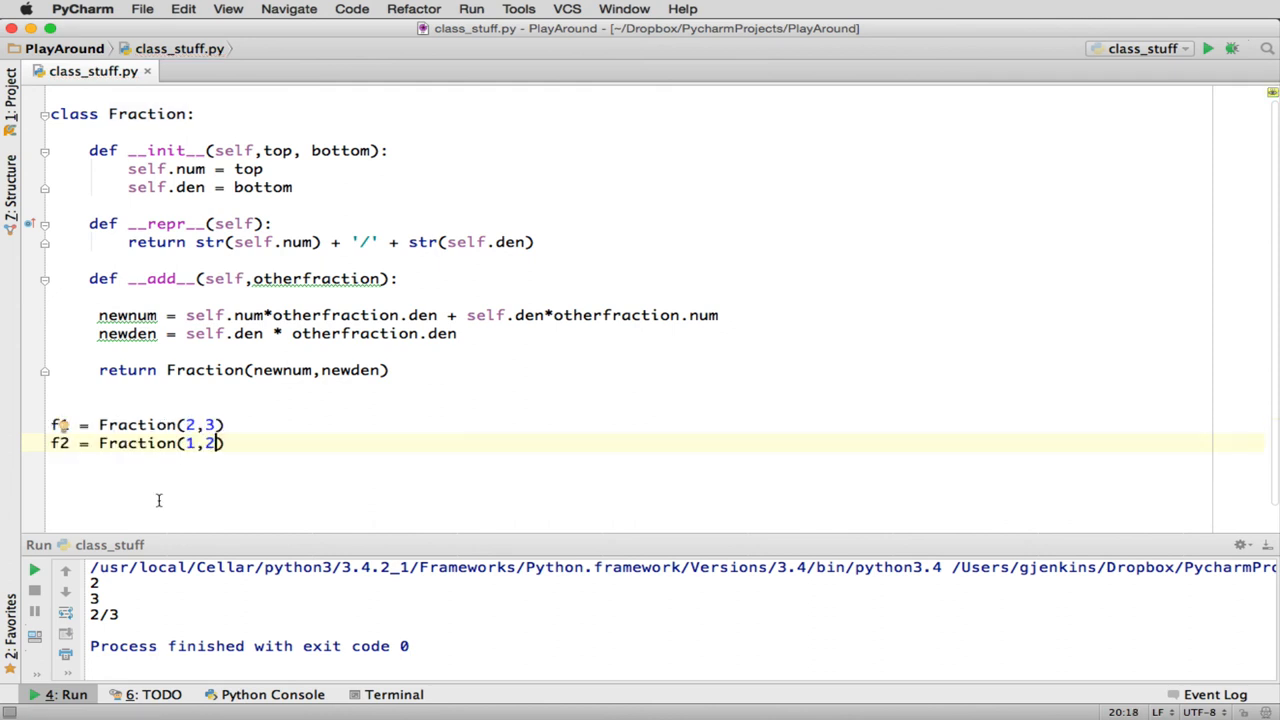
key(Right)
key(Return)
key(Return)
text(f3 )
text(= f1 + f2)
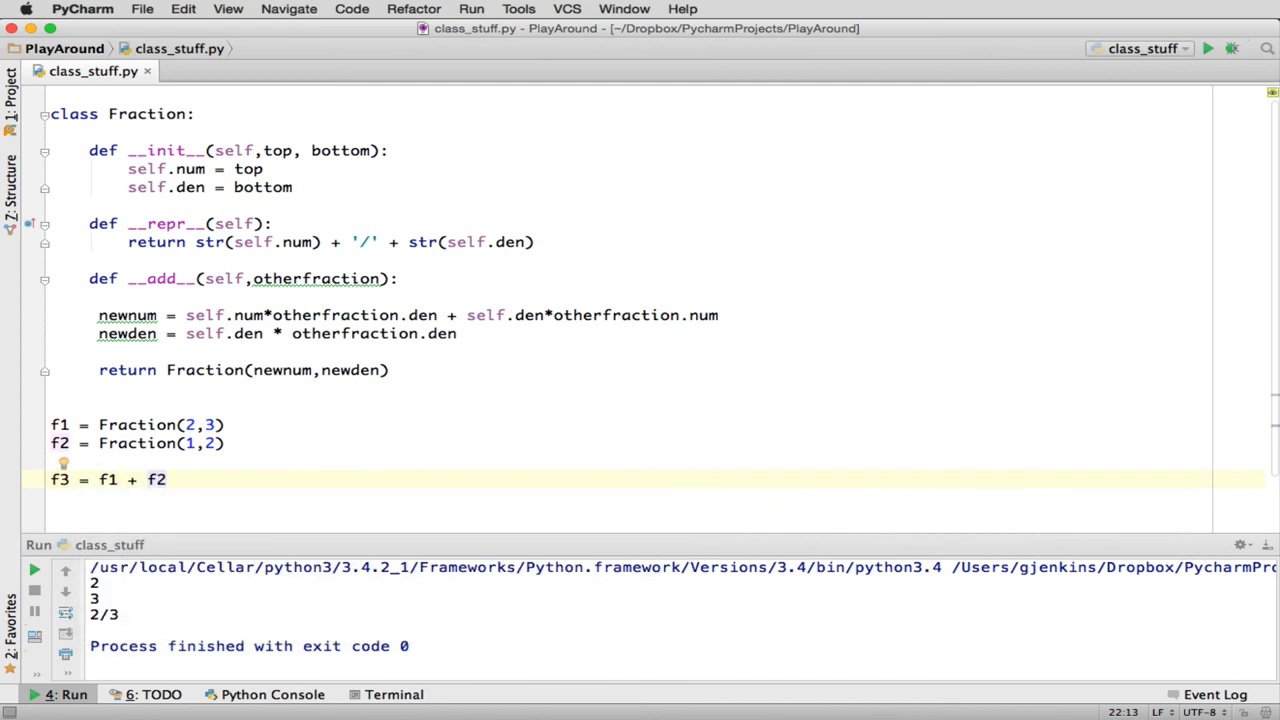
key(Return)
text(print(f3)
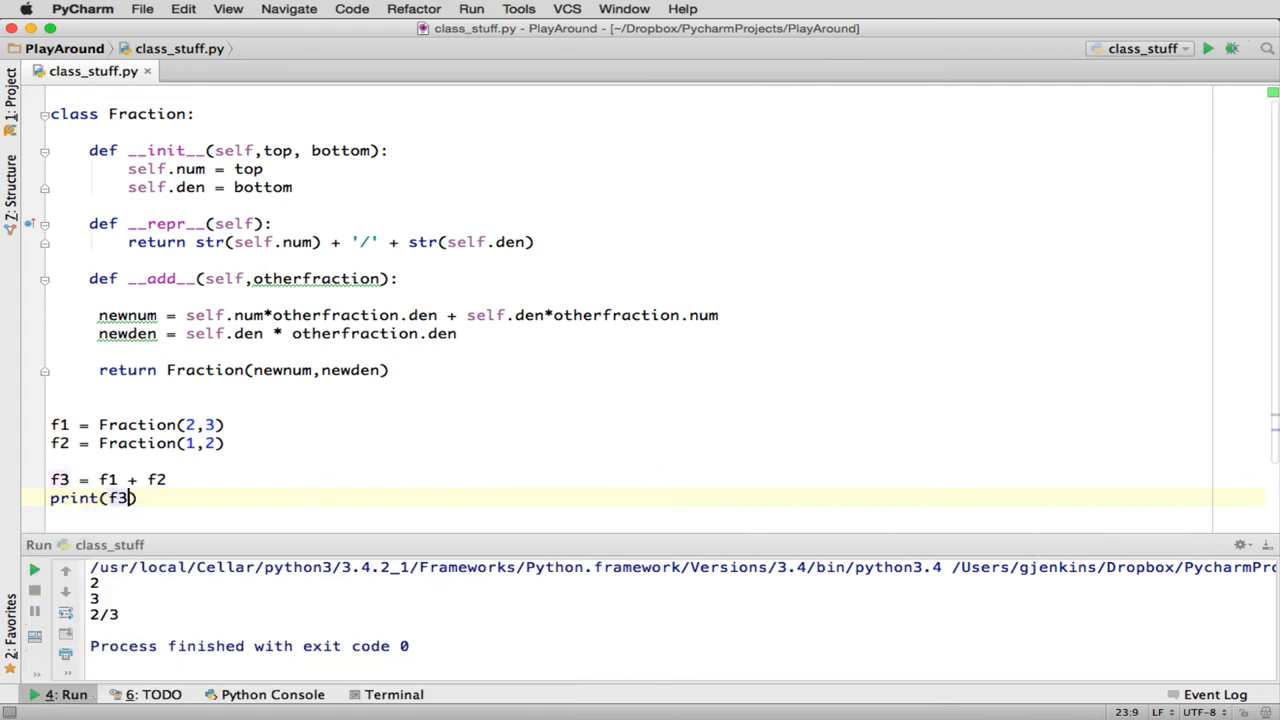
Run class_stuff so the sum of Fraction(2,3) and Fraction(1,2) prints 7/6
right_click(362, 370)
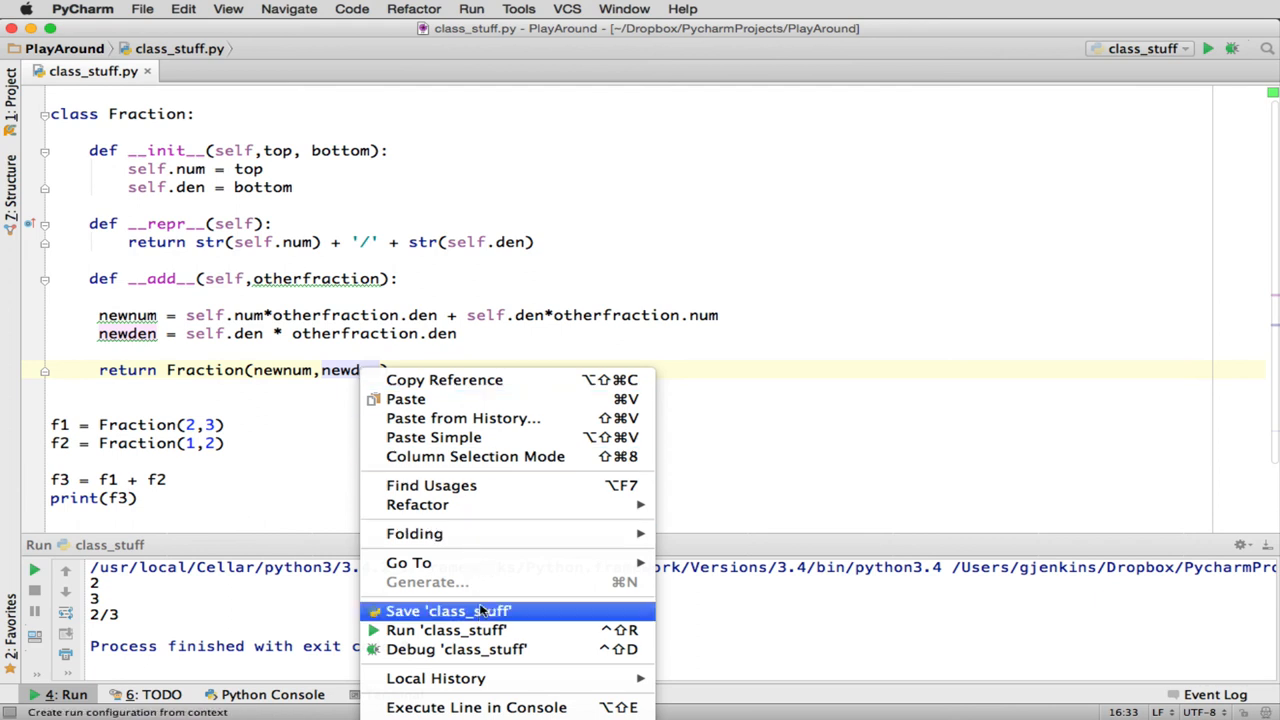
click(446, 630)
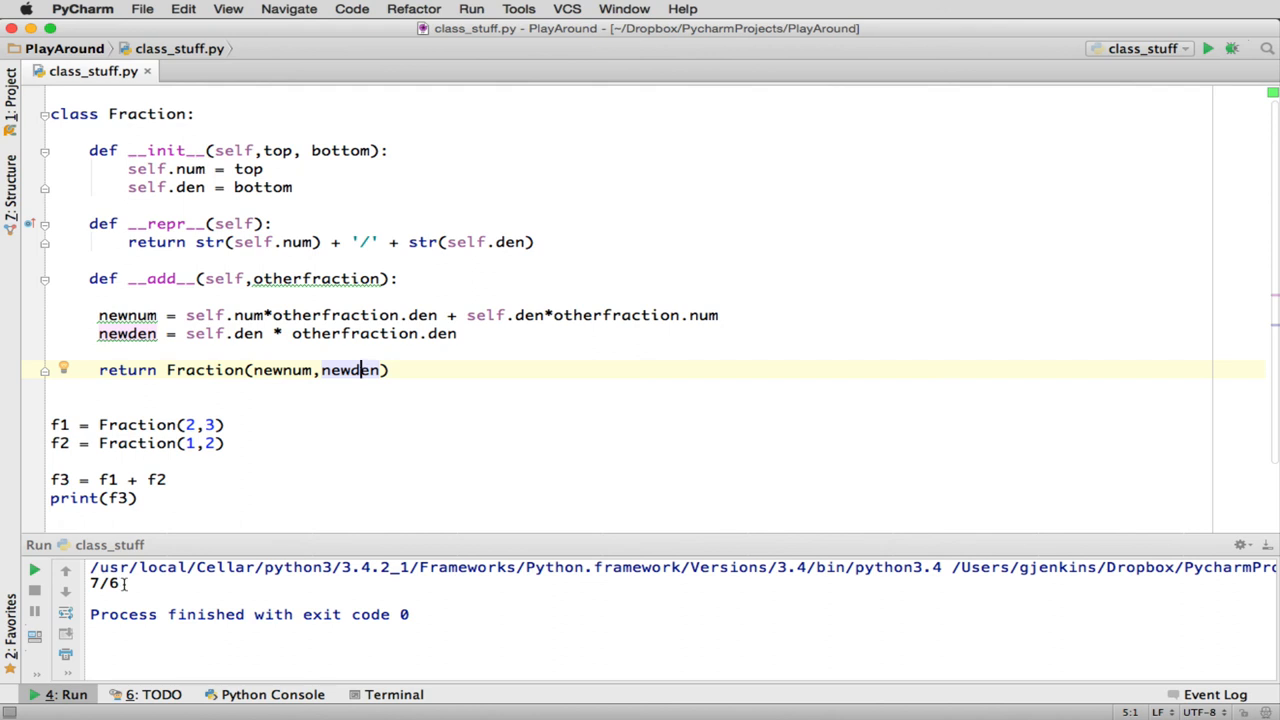
click(216, 478)
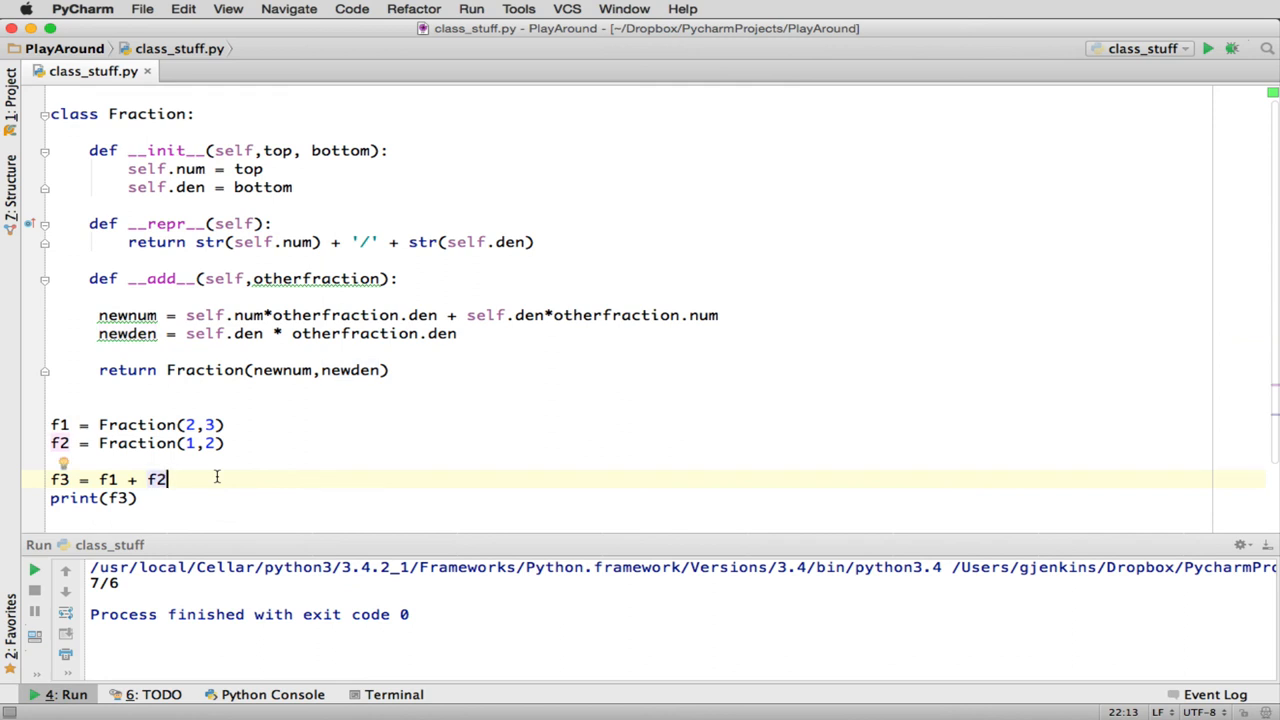
click(197, 425)
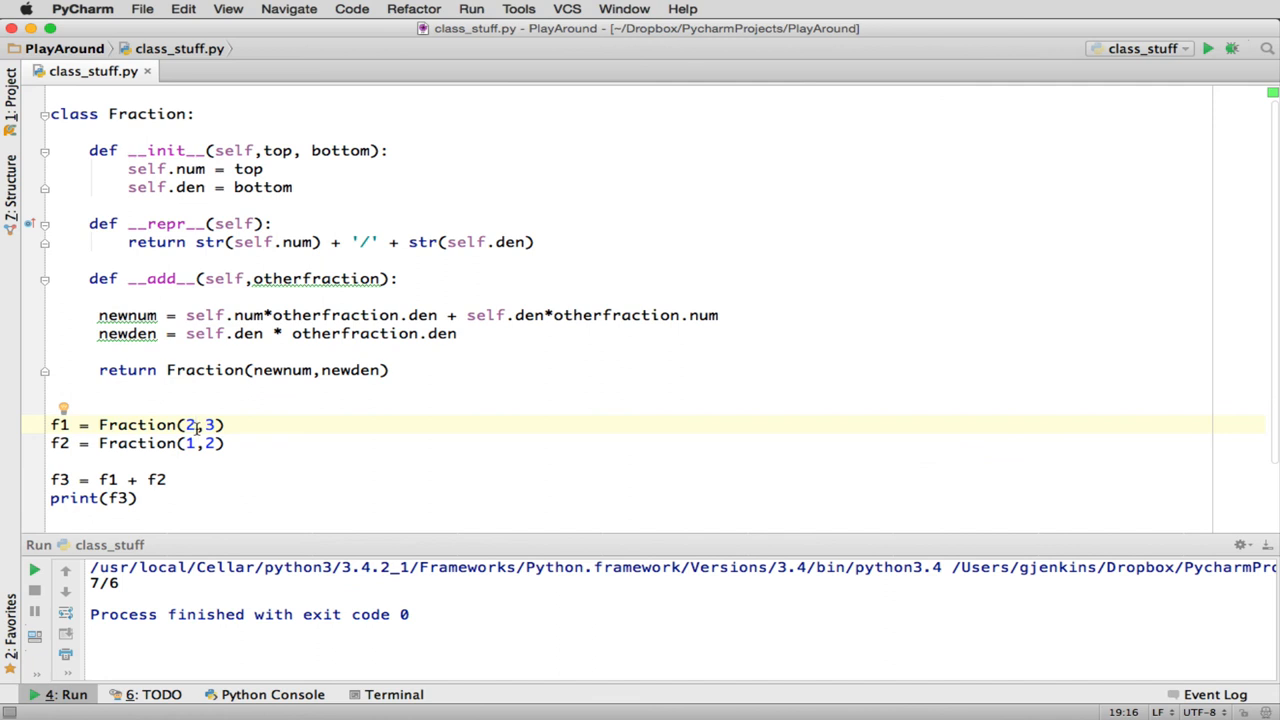
Change f1 to Fraction(1,4) and rerun so the sum prints 6/8
key(BackSpace)
text(1)
click(213, 425)
key(BackSpace)
text(4)
right_click(243, 443)
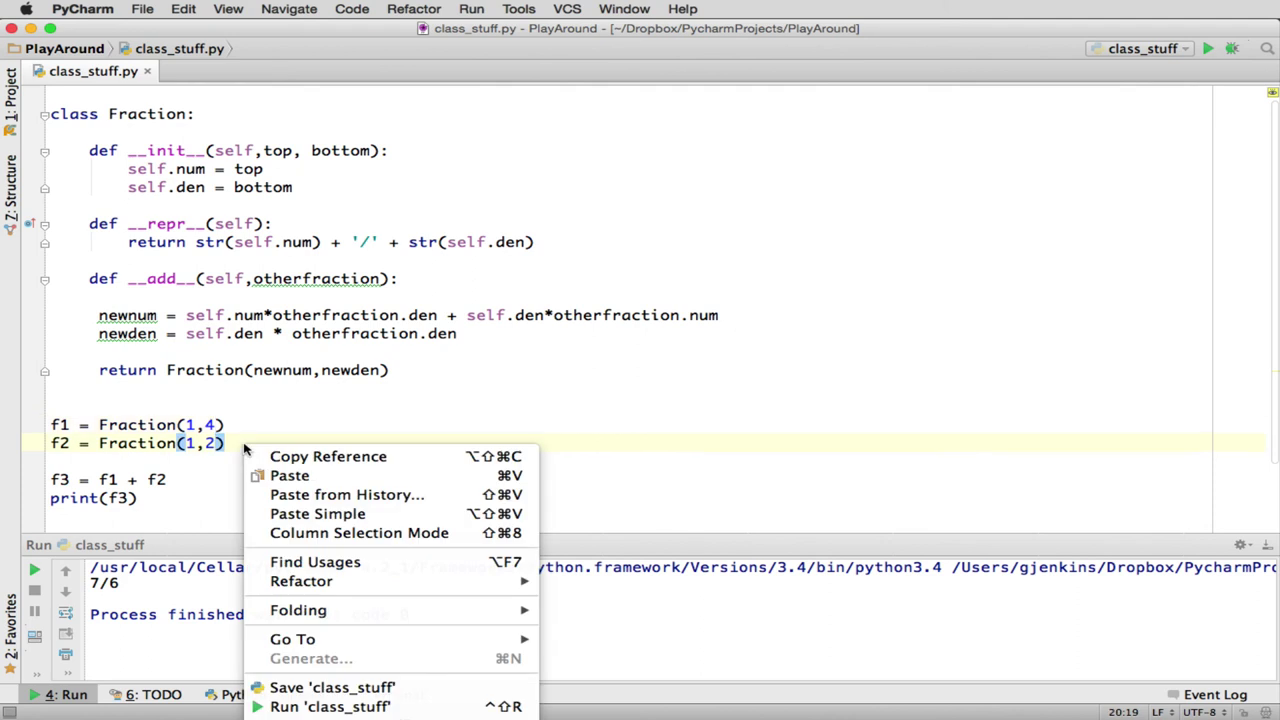
click(343, 705)
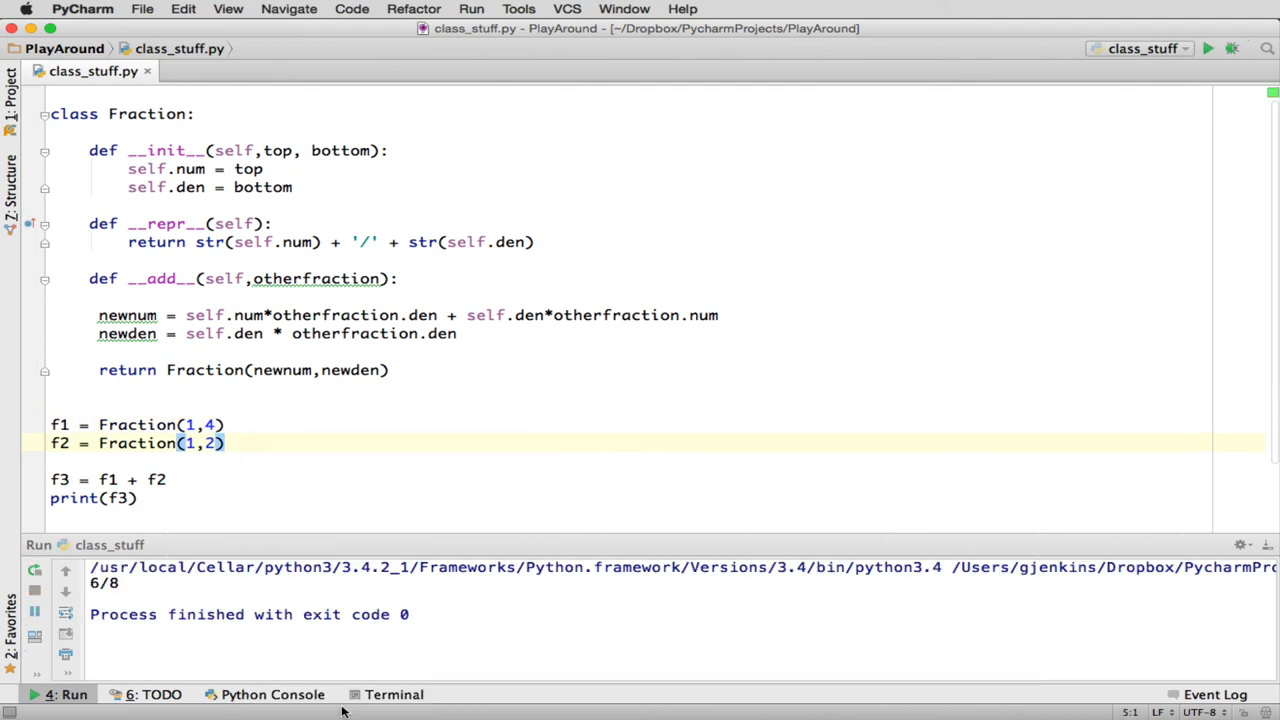